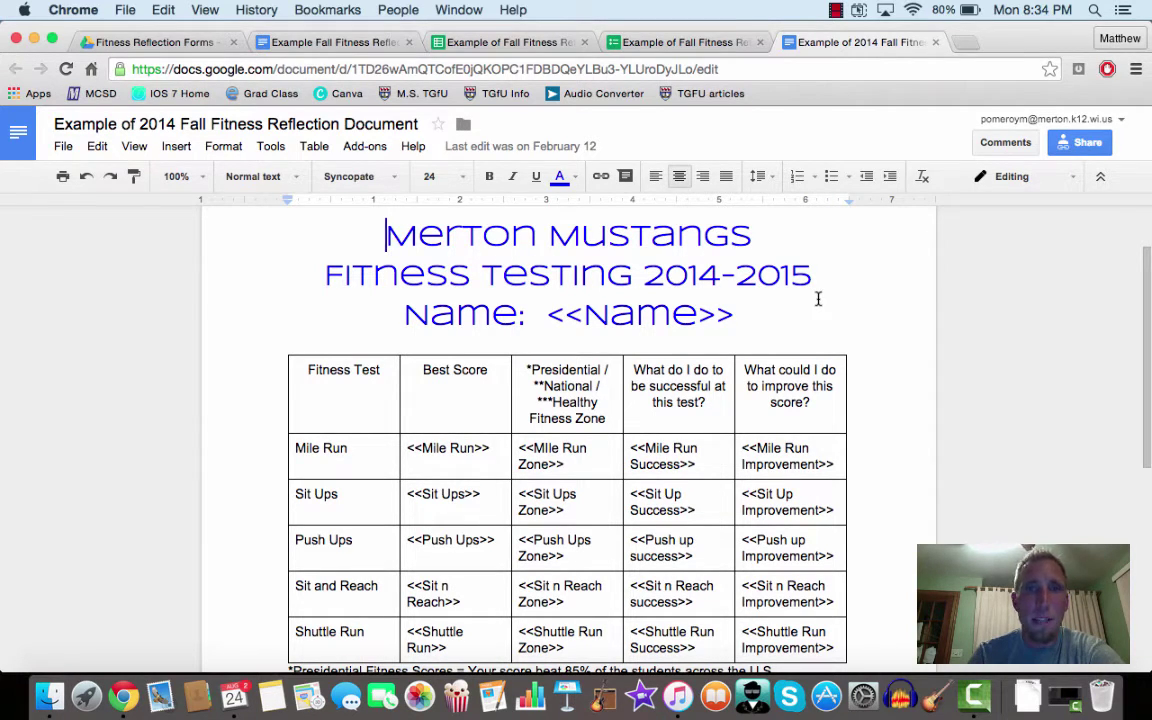
Step: Flip between the form editor, the reflection document template and the responses spreadsheet
scroll(818, 298, "up", 2)
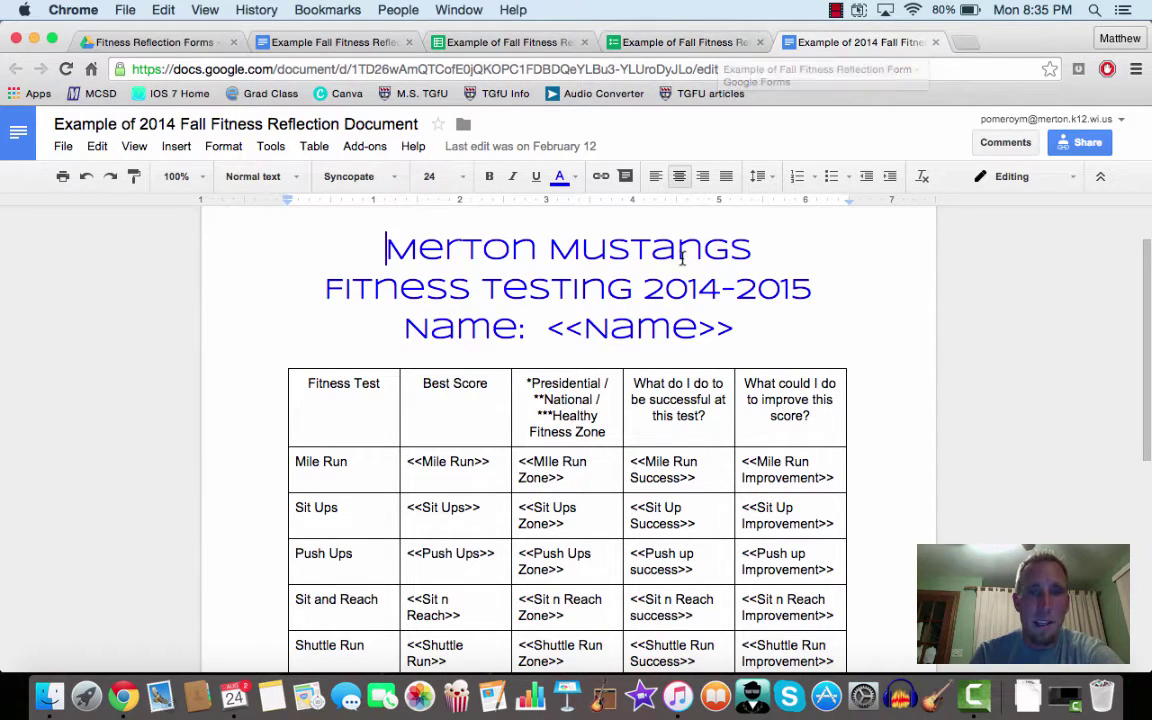
left_click(683, 43)
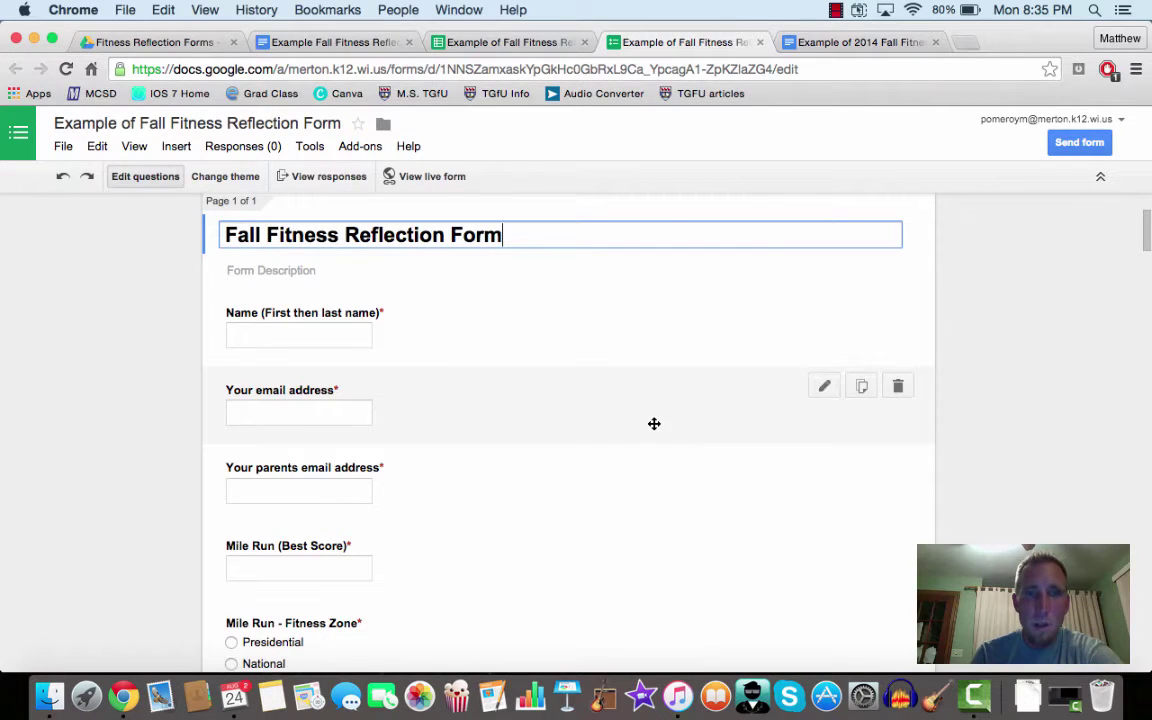
left_click(874, 44)
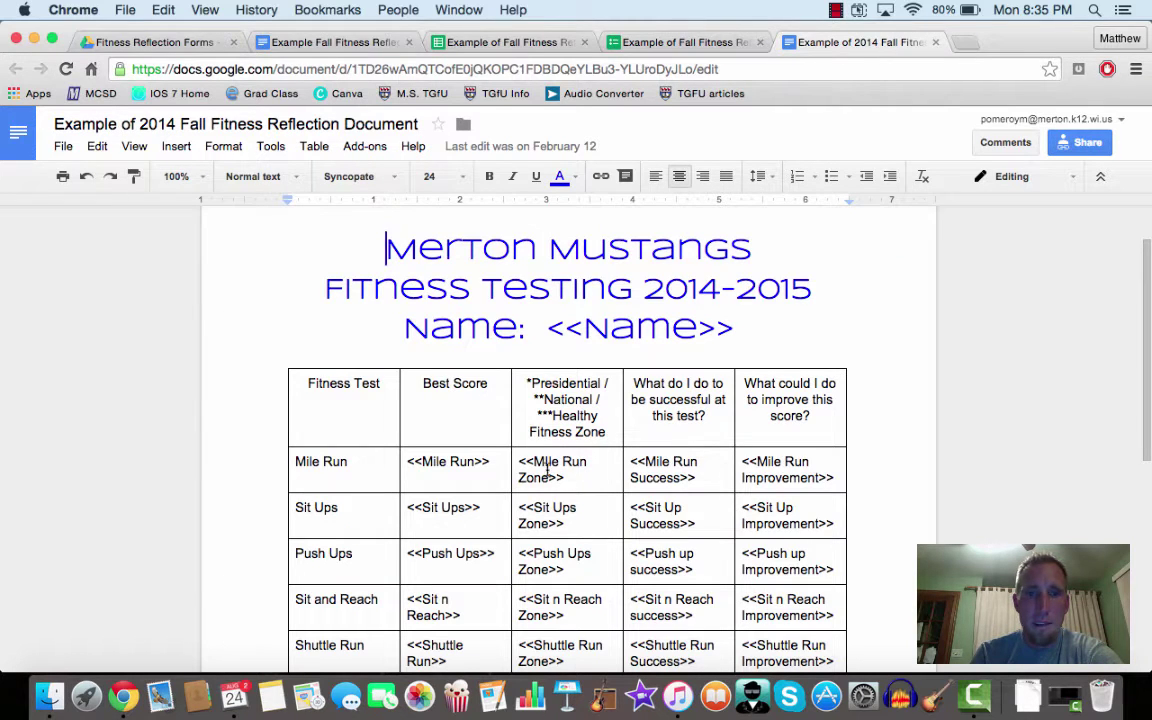
left_click(640, 42)
scroll(518, 470, "down", 3)
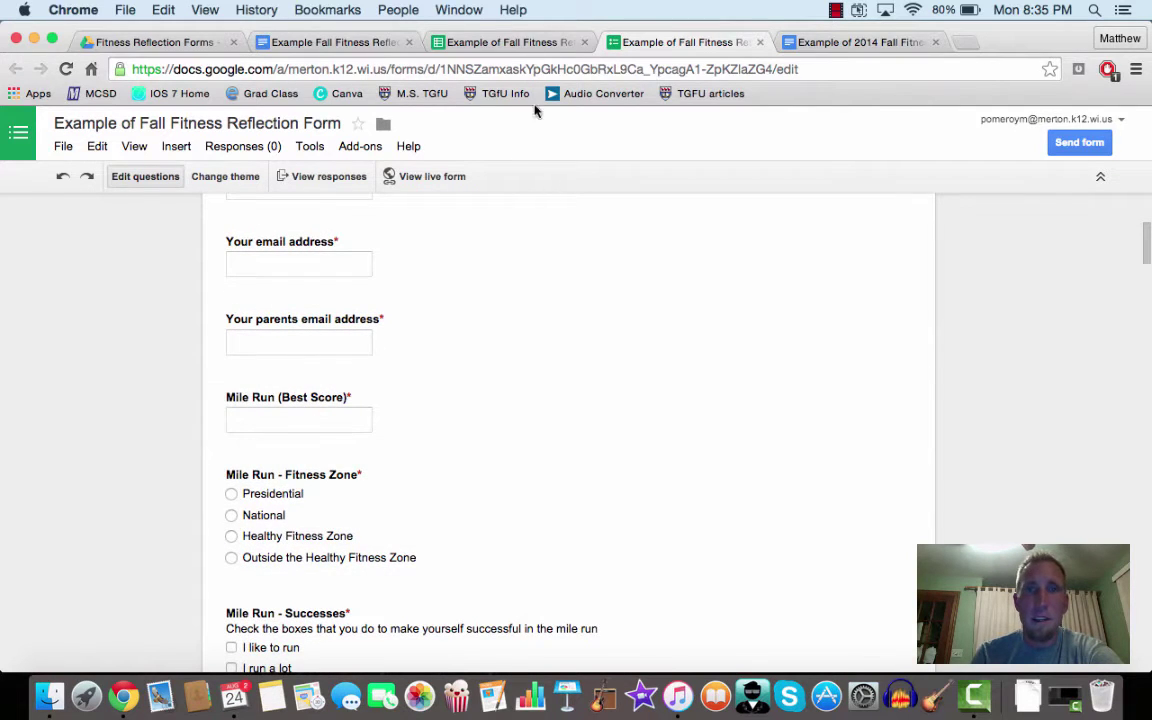
left_click(535, 43)
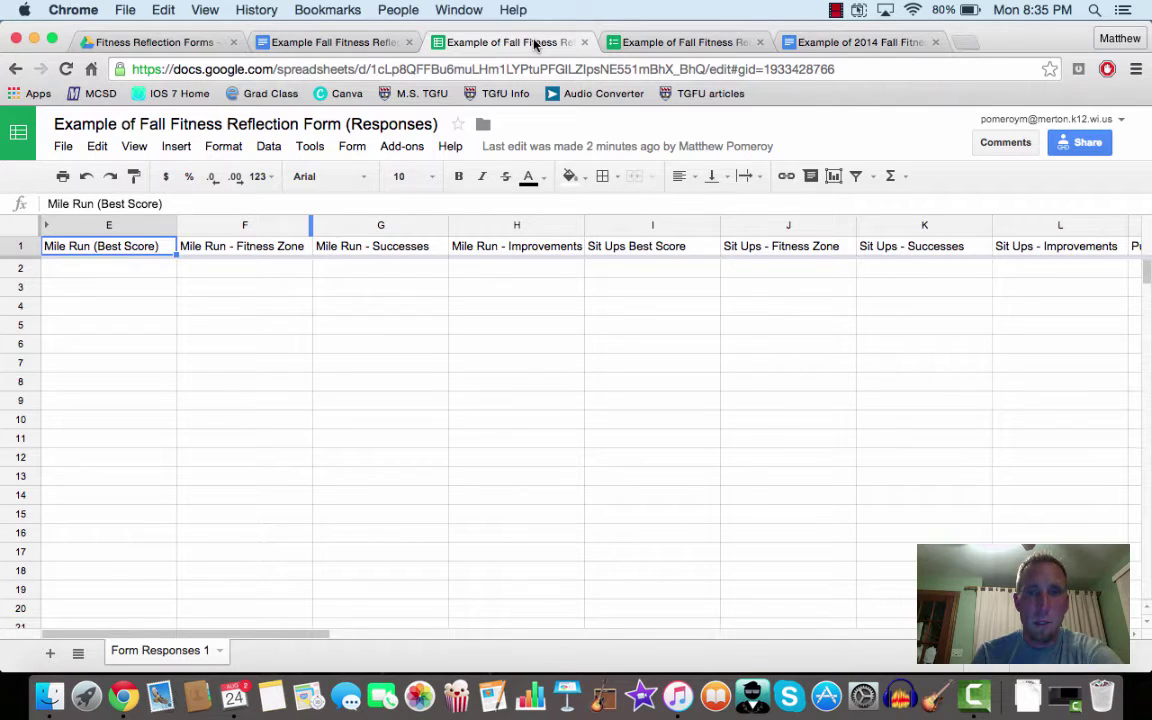
left_click(847, 43)
Step: Scroll through the reflection document template to review its contents
scroll(825, 423, "down", 5)
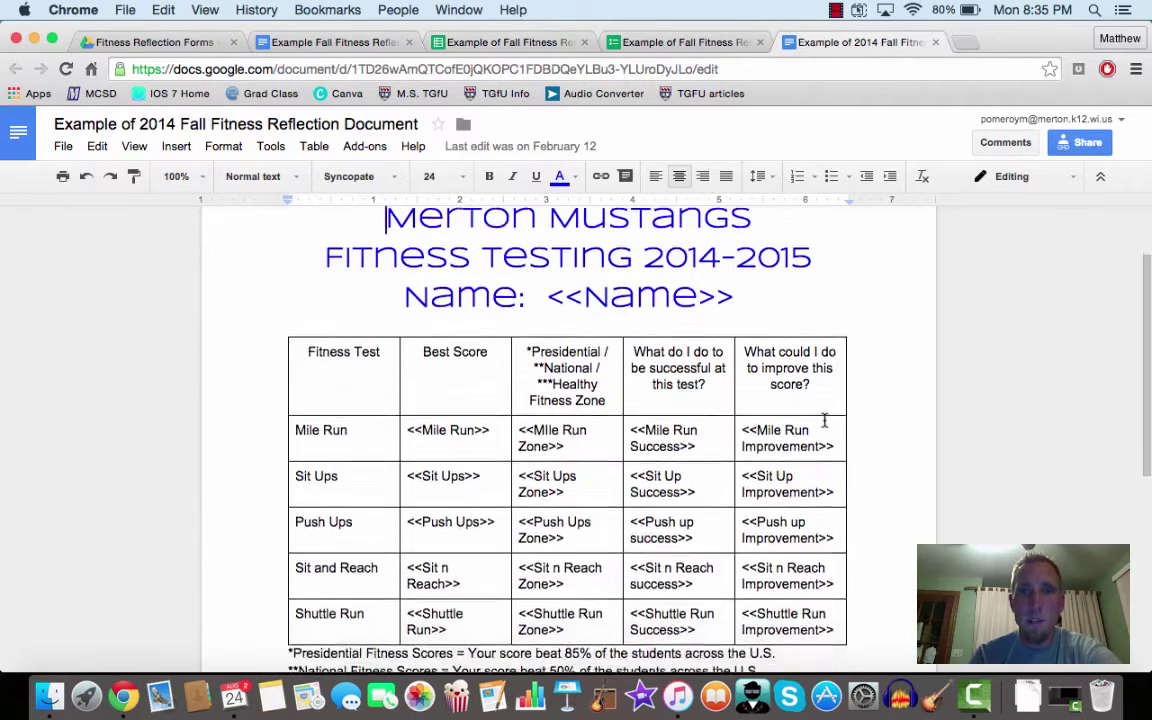
scroll(825, 415, "up", 3)
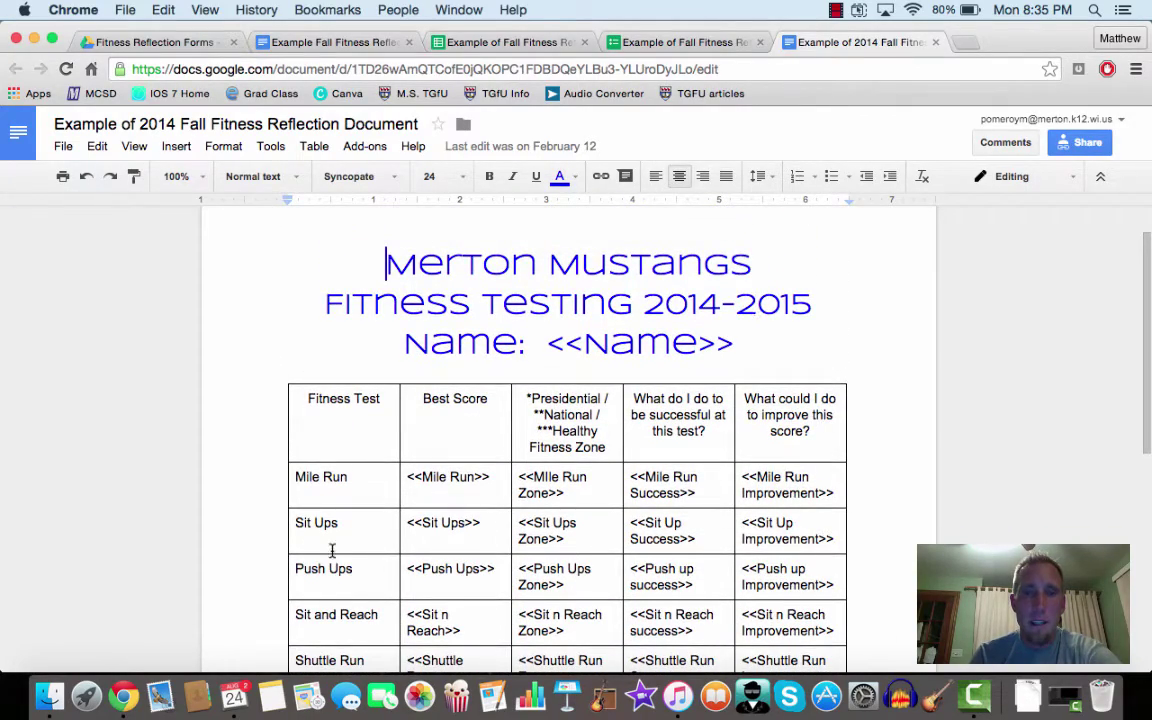
scroll(334, 543, "down", 4)
scroll(540, 440, "down", 1)
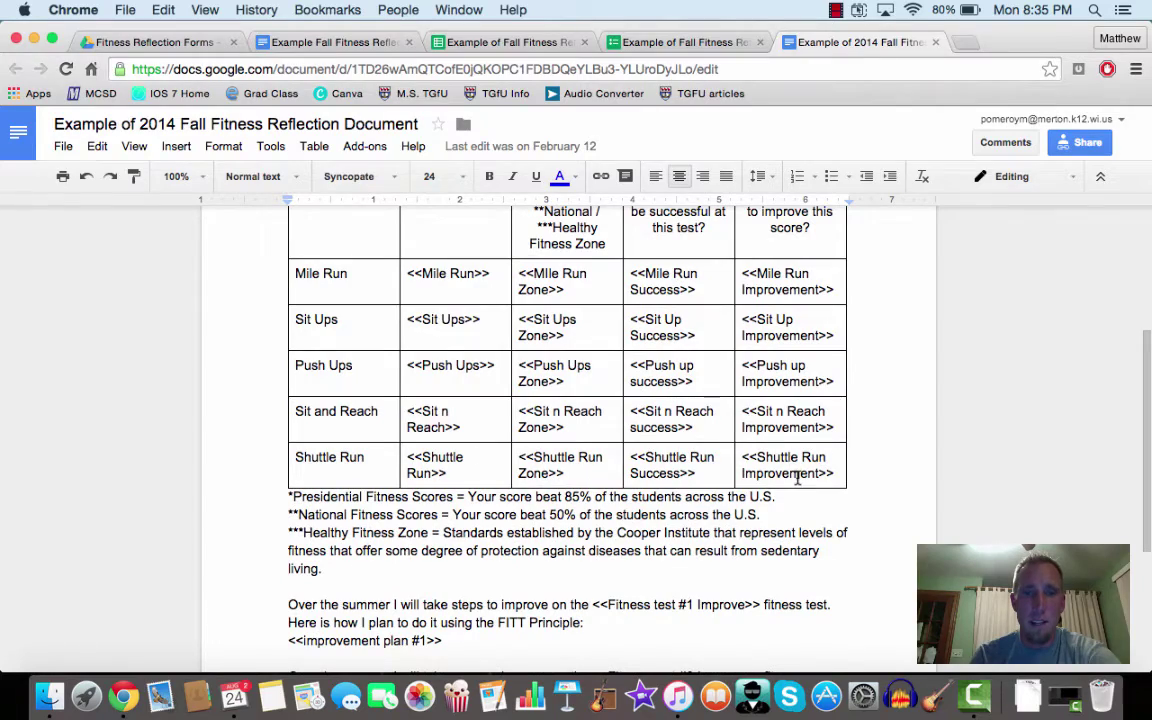
scroll(797, 478, "up", 2)
scroll(797, 478, "up", 4)
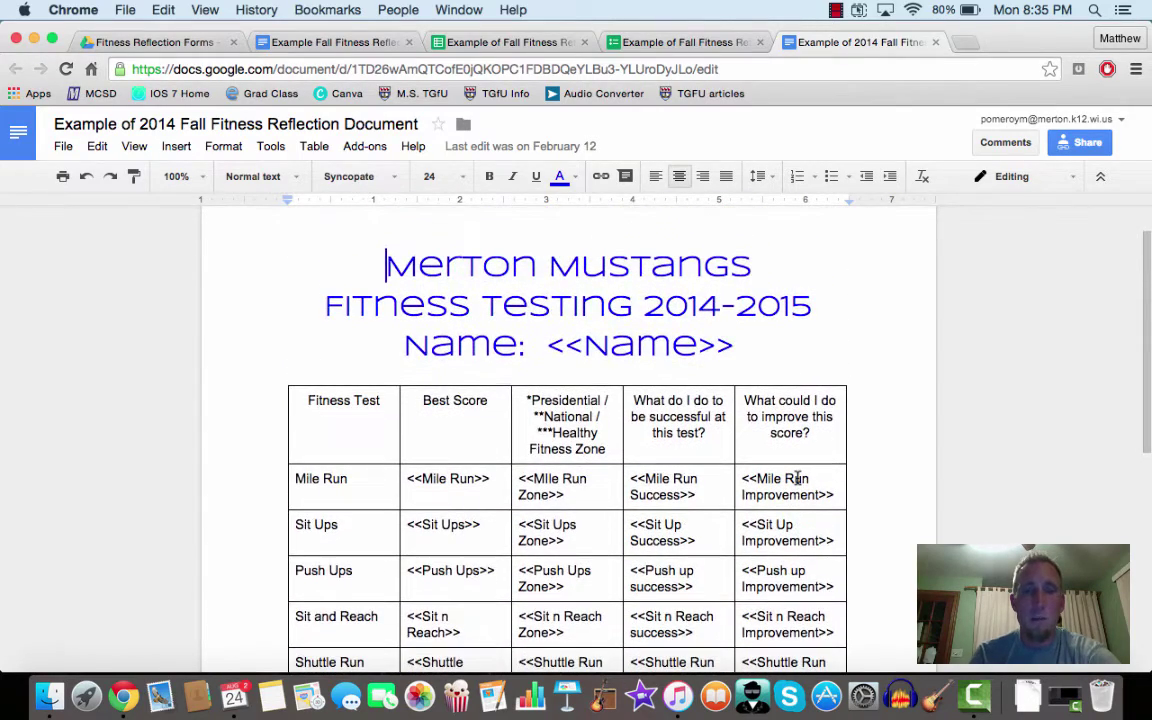
scroll(797, 478, "down", 4)
scroll(797, 478, "down", 1)
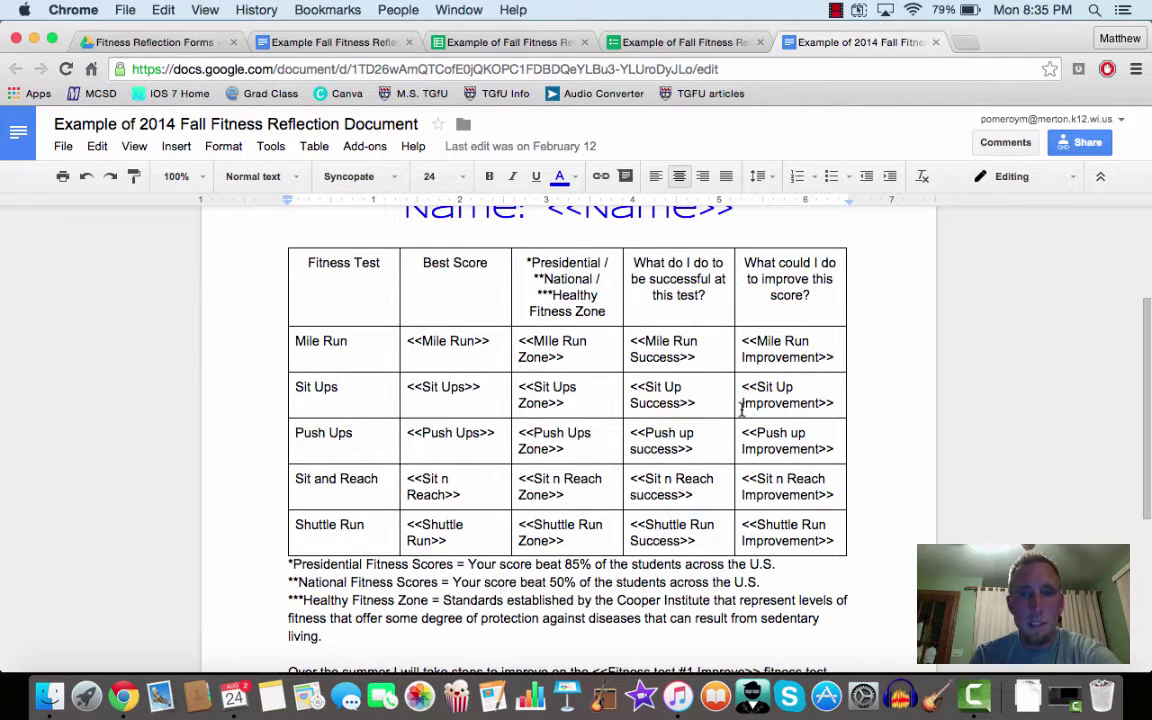
scroll(780, 513, "down", 2)
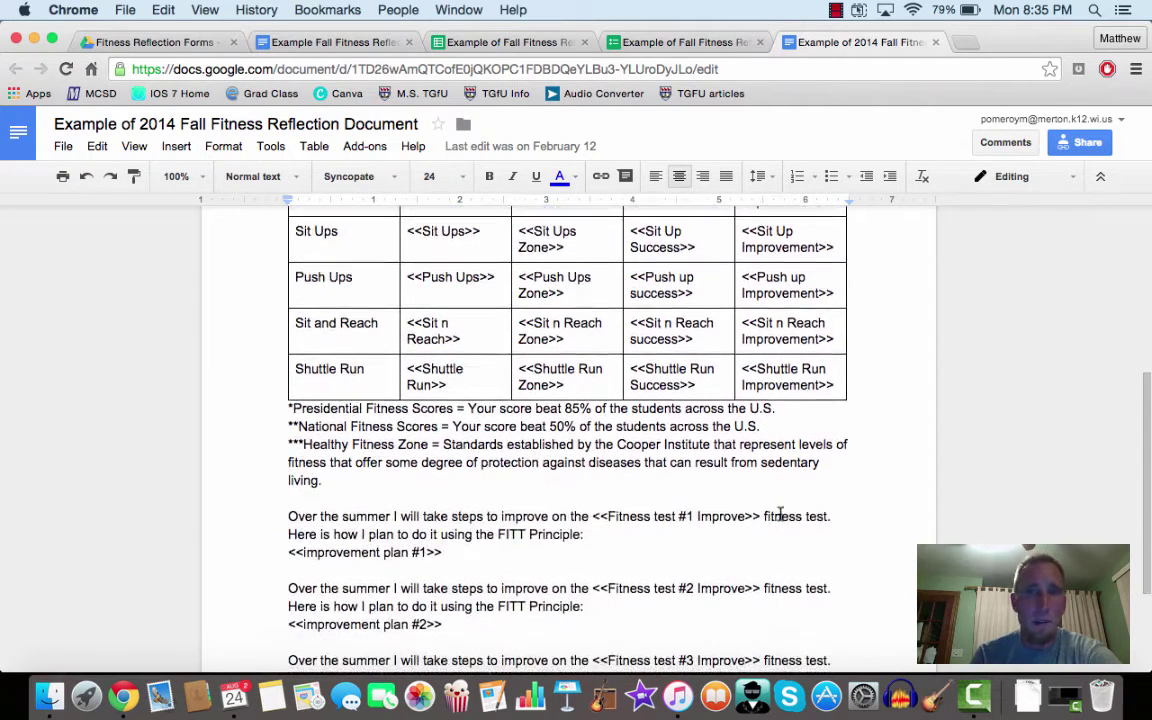
scroll(780, 513, "down", 3)
scroll(780, 513, "down", 1)
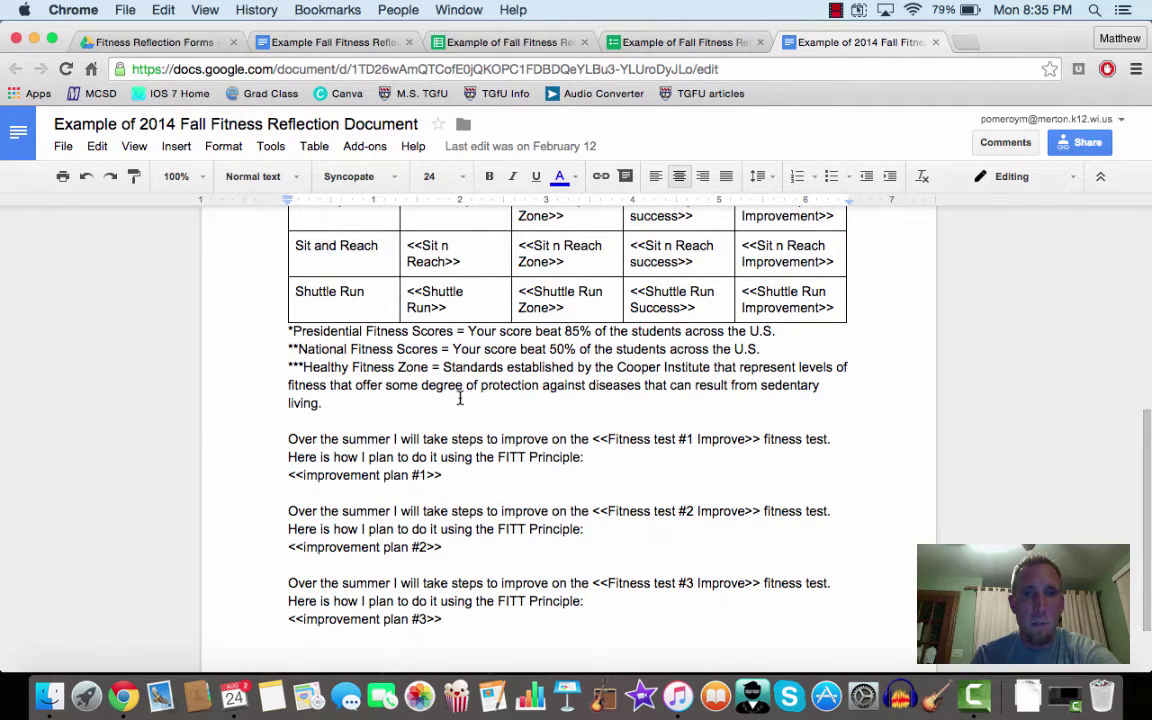
scroll(460, 398, "down", 1)
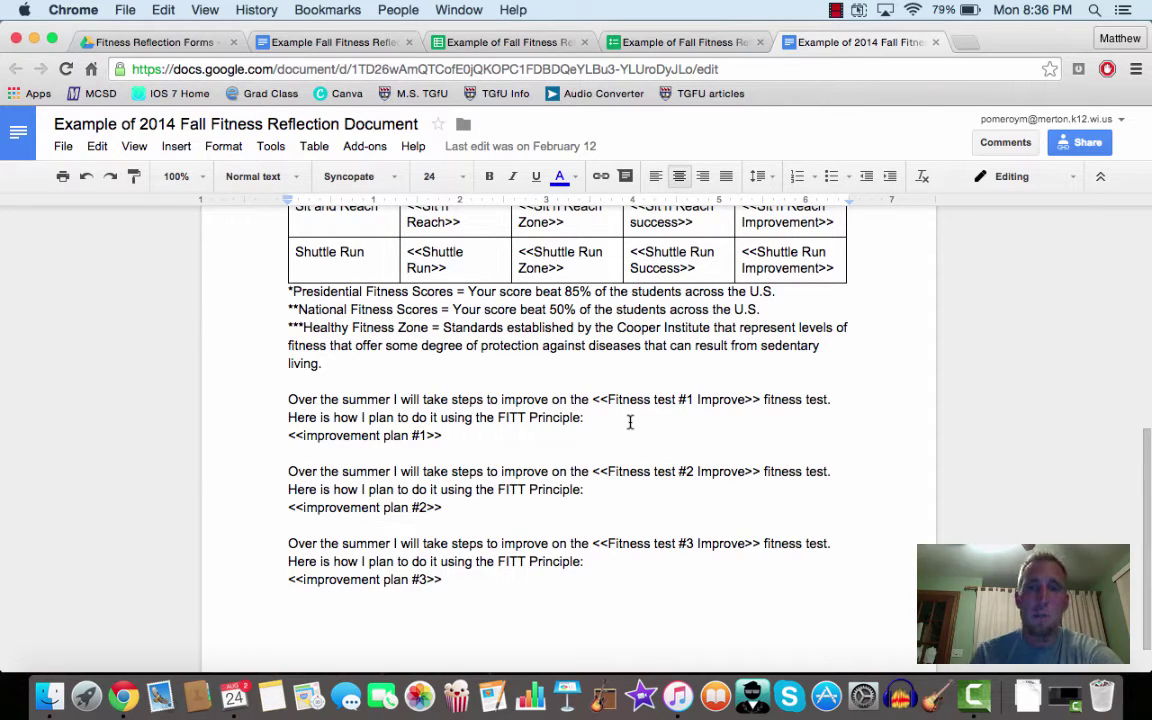
scroll(630, 422, "up", 6)
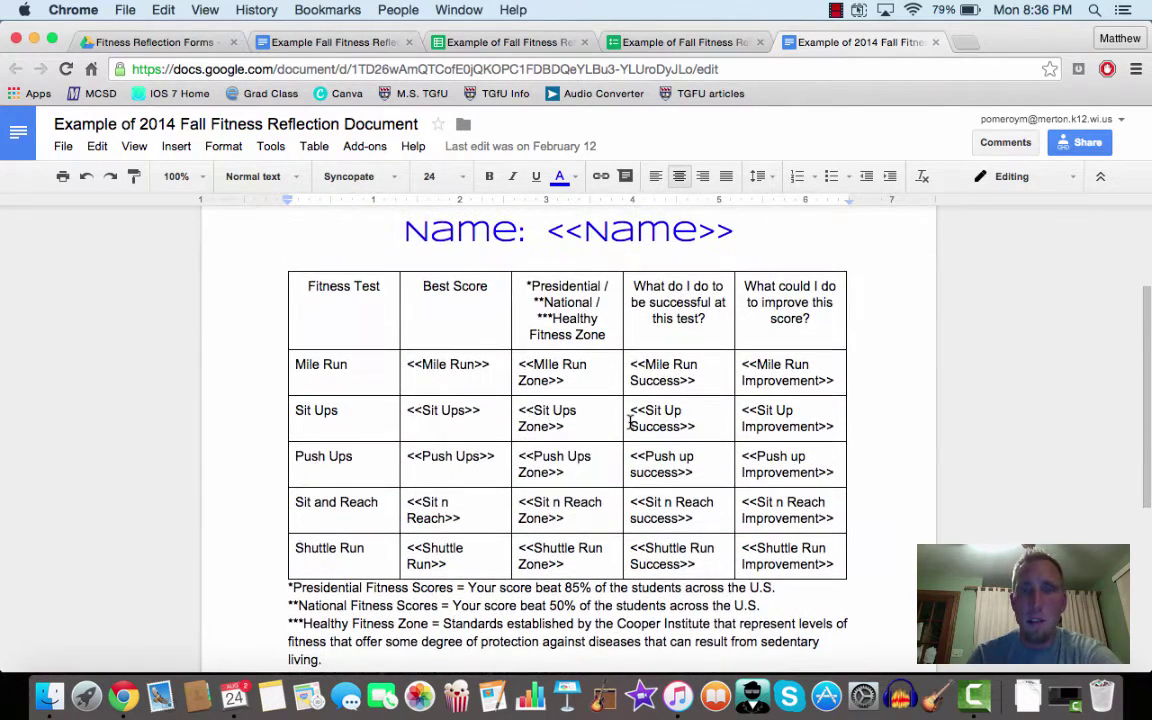
scroll(630, 421, "up", 2)
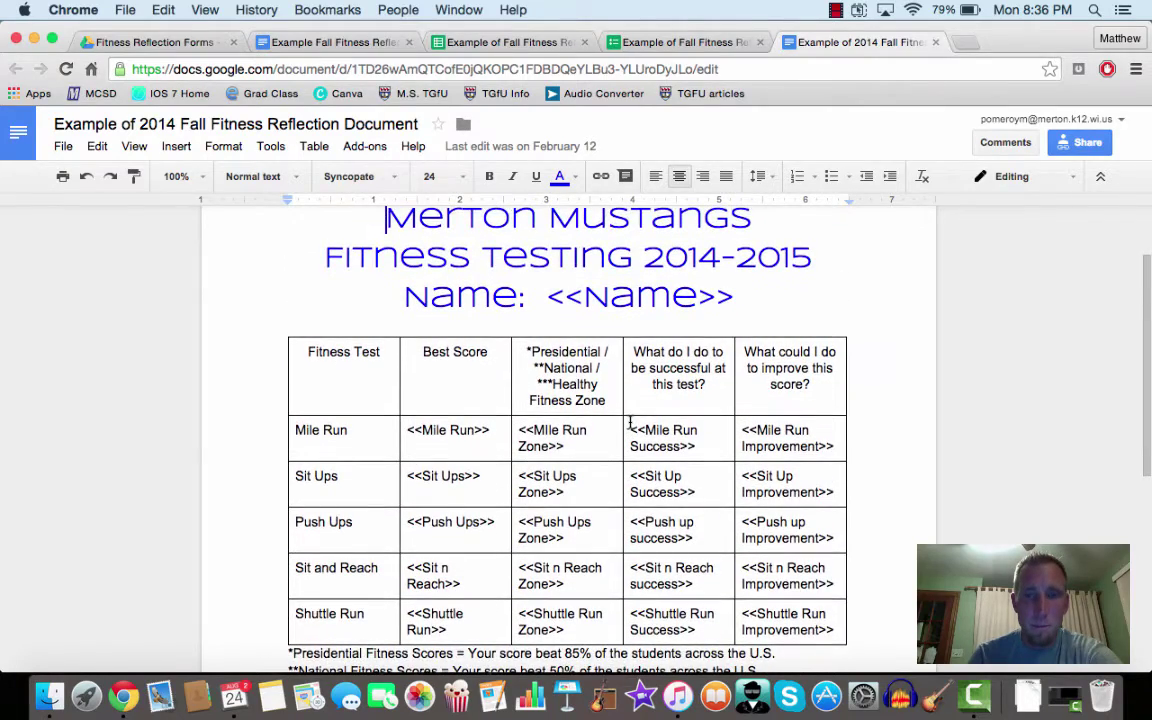
scroll(630, 424, "down", 3)
scroll(630, 422, "up", 1)
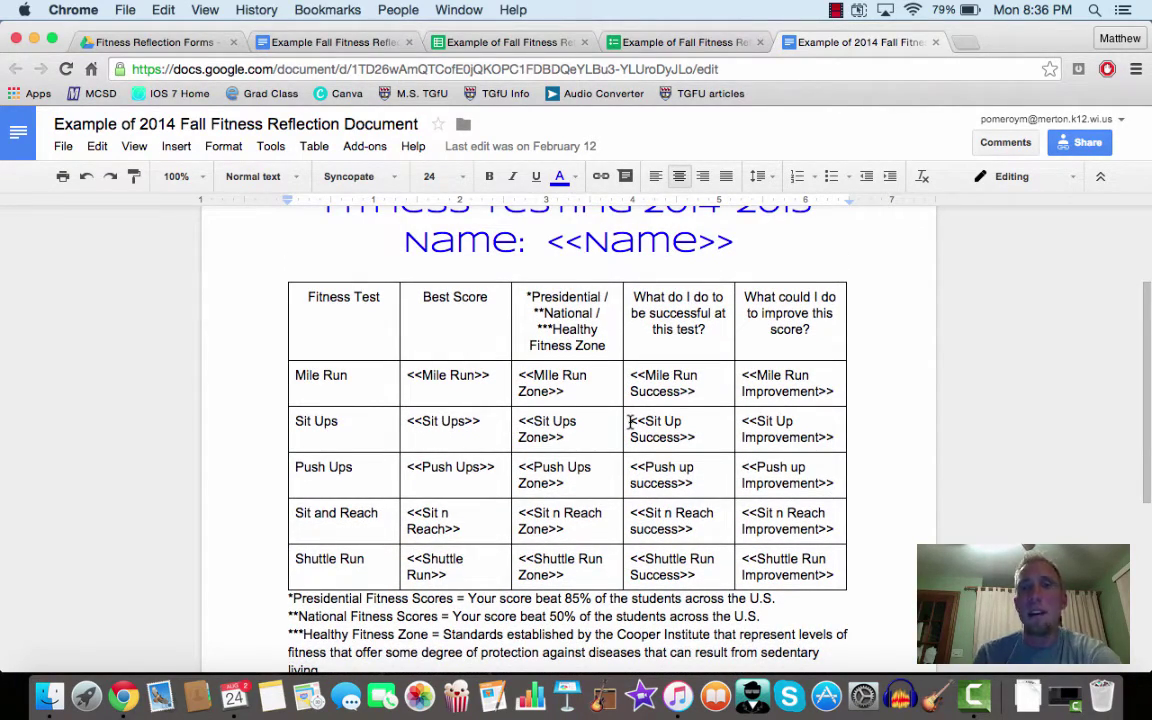
Step: Compare the form's Mile Run questions with the document's fitness table
left_click(699, 44)
scroll(602, 368, "down", 5)
scroll(602, 366, "down", 1)
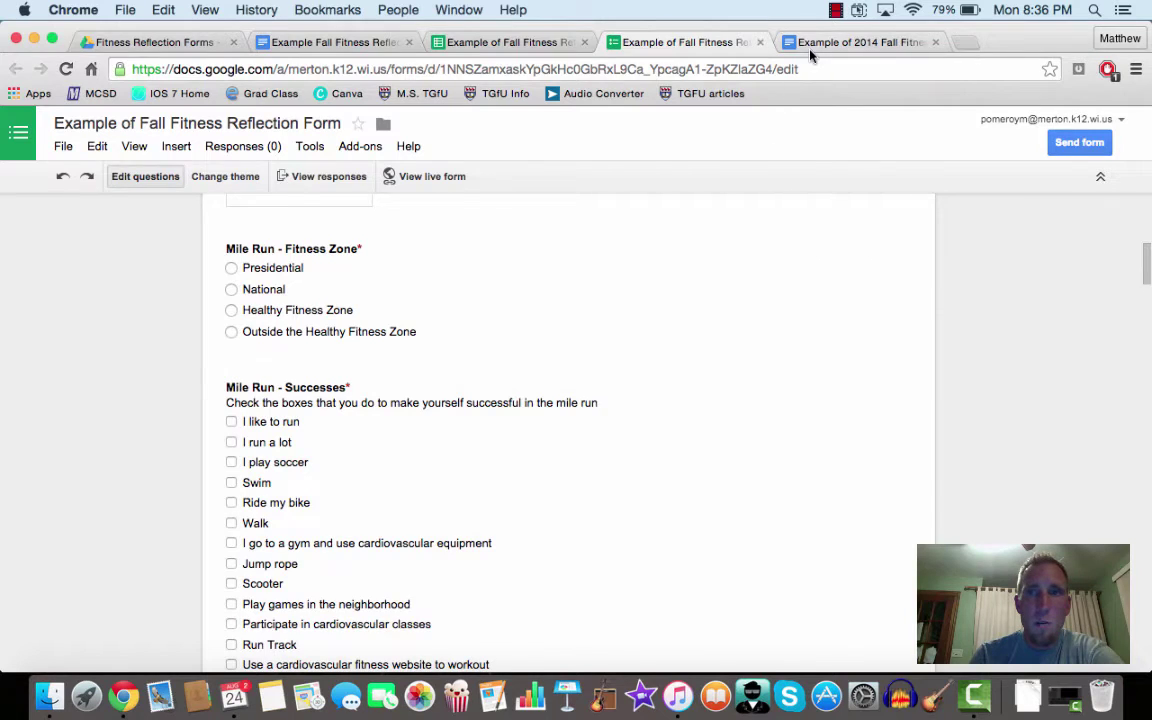
left_click(810, 44)
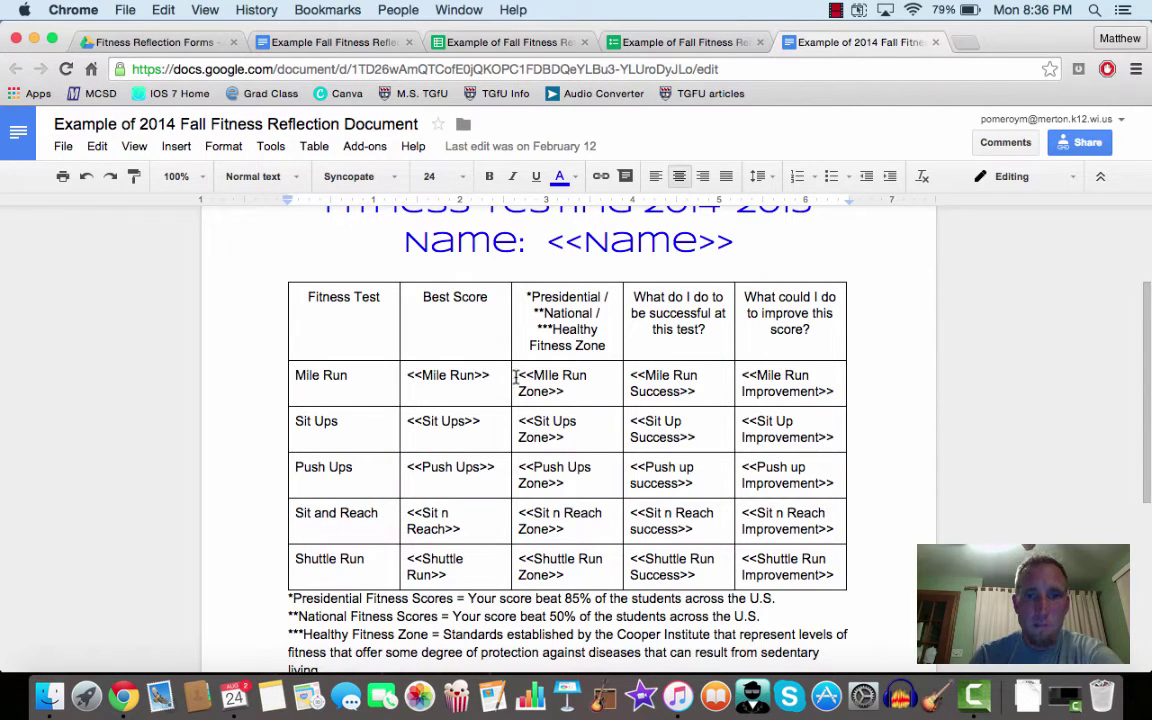
left_click(668, 47)
Step: Scroll through the remaining form questions, recheck the template, and return to the form editor
scroll(491, 481, "down", 5)
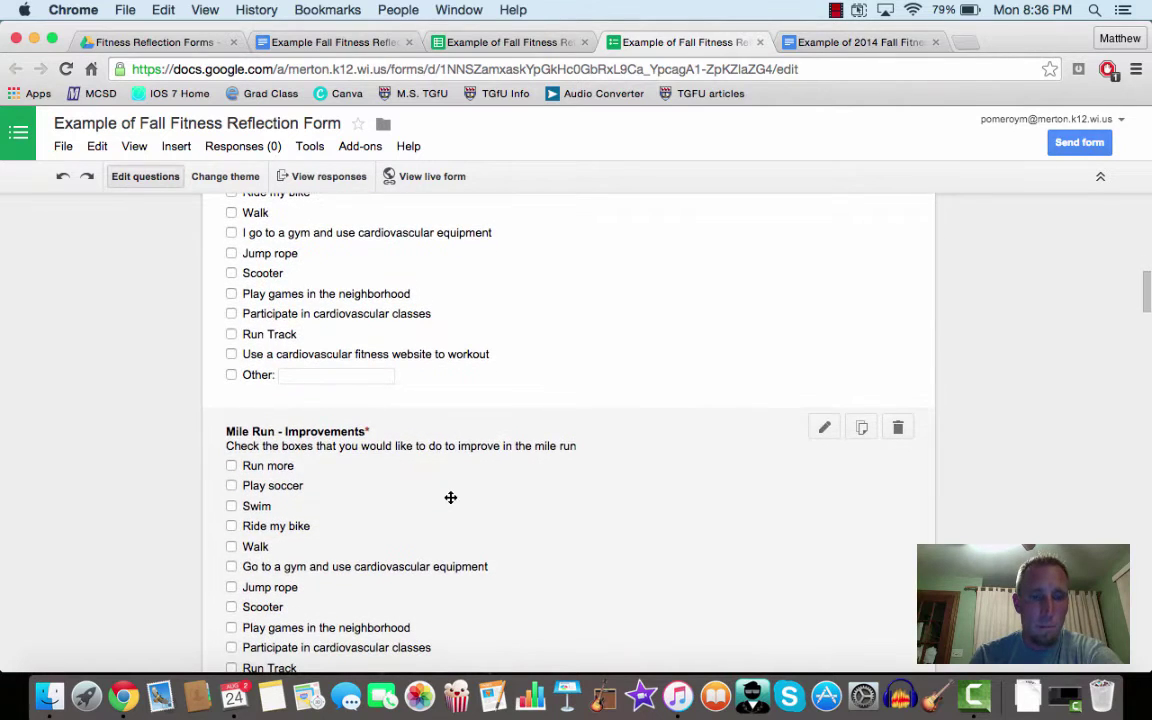
scroll(450, 496, "up", 5)
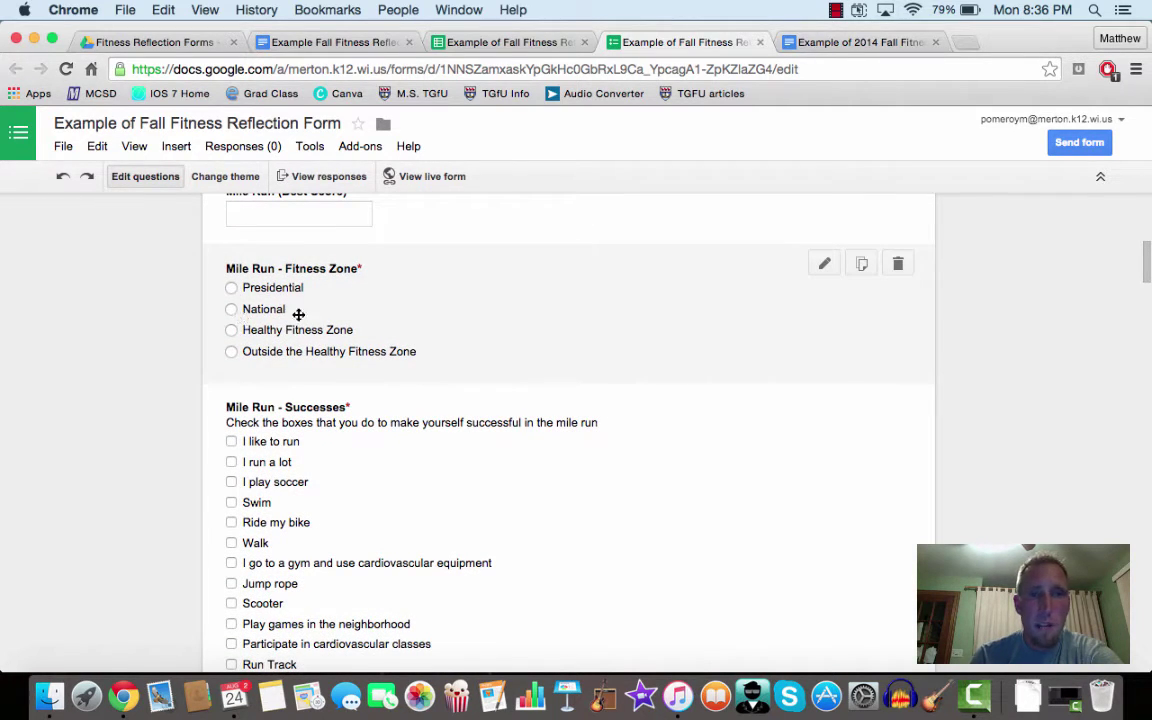
scroll(316, 313, "up", 4)
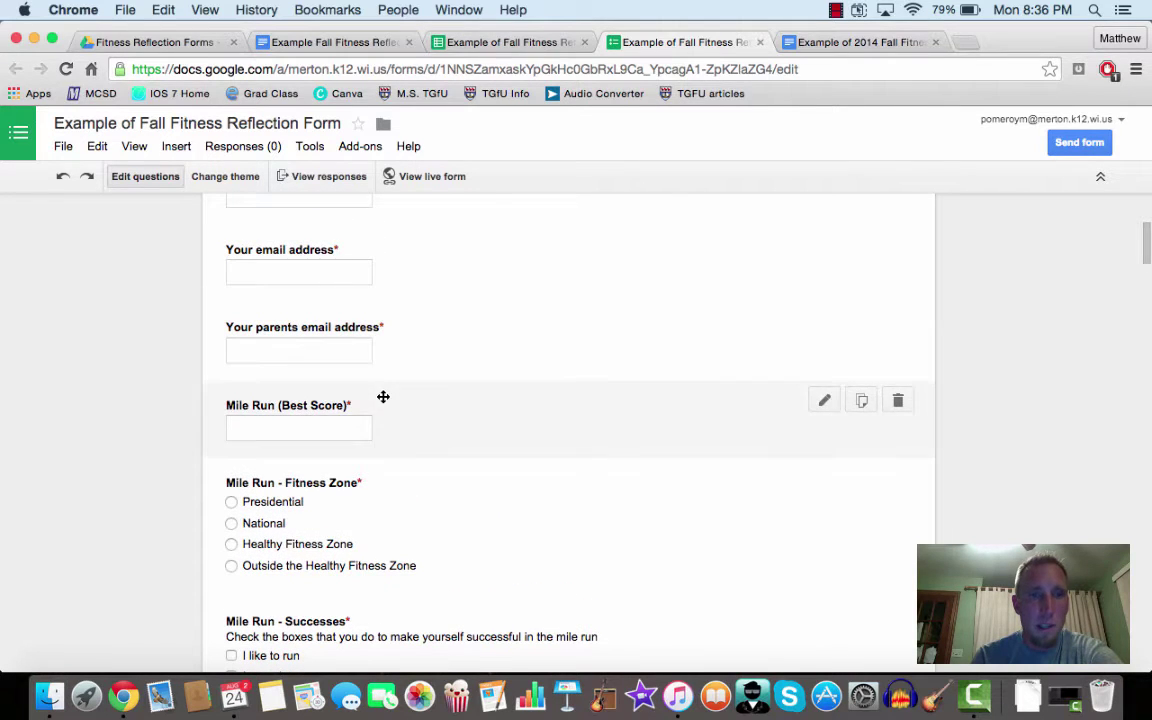
scroll(363, 284, "down", 2)
scroll(363, 285, "down", 20)
scroll(363, 285, "down", 20)
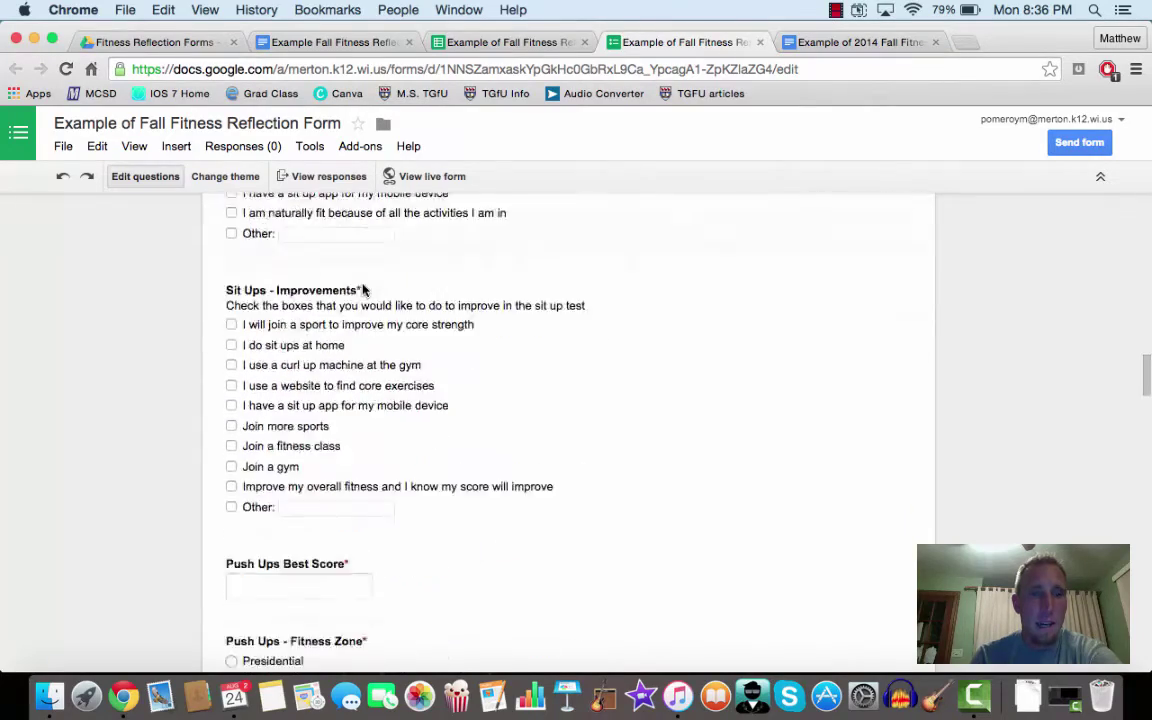
scroll(363, 285, "down", 20)
scroll(363, 285, "down", 12)
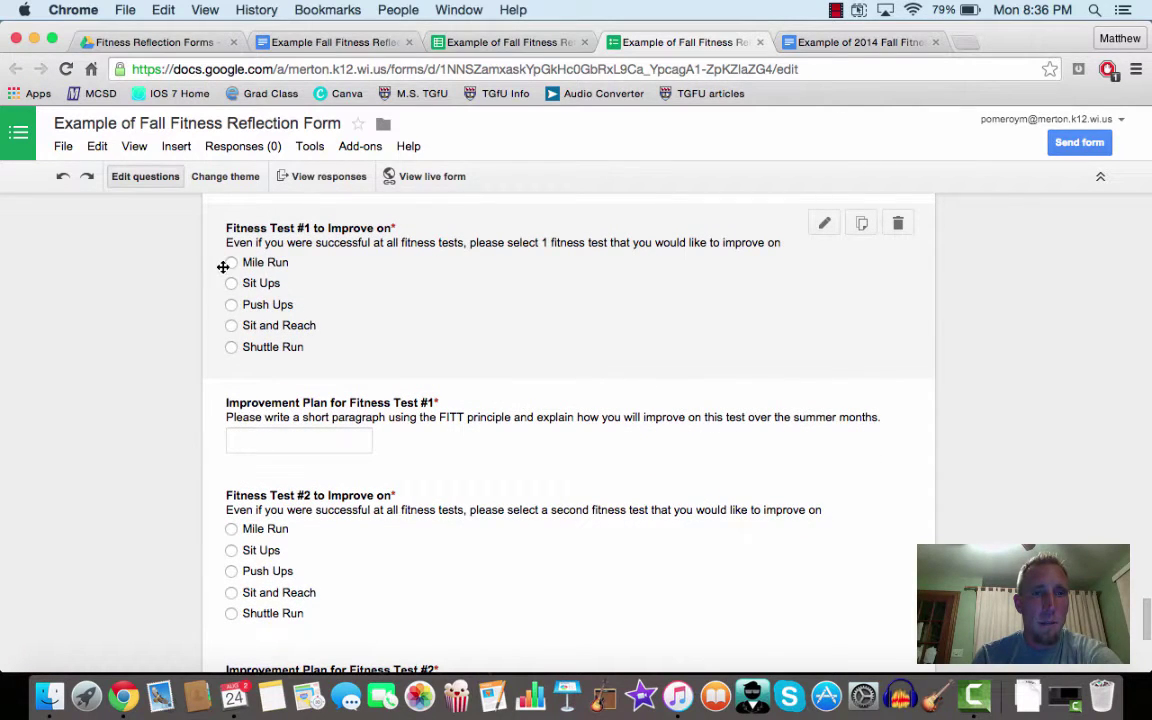
scroll(226, 340, "down", 2)
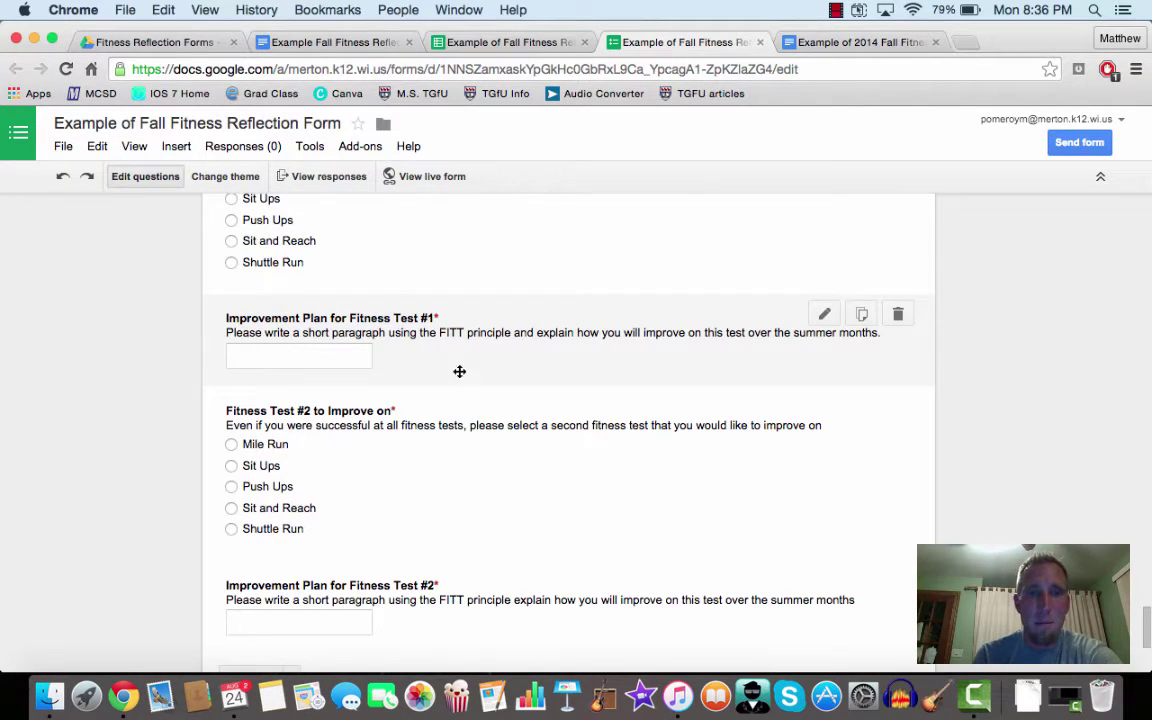
scroll(486, 370, "down", 5)
scroll(496, 371, "up", 3)
scroll(496, 371, "up", 15)
scroll(496, 371, "up", 20)
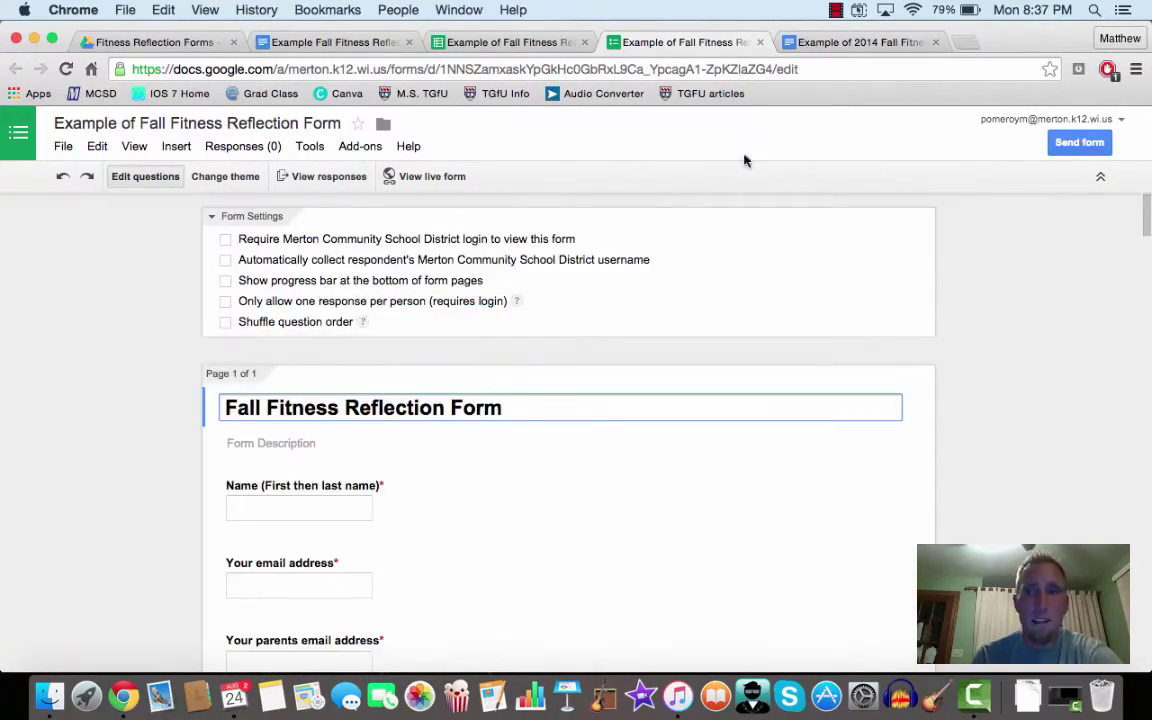
left_click(830, 42)
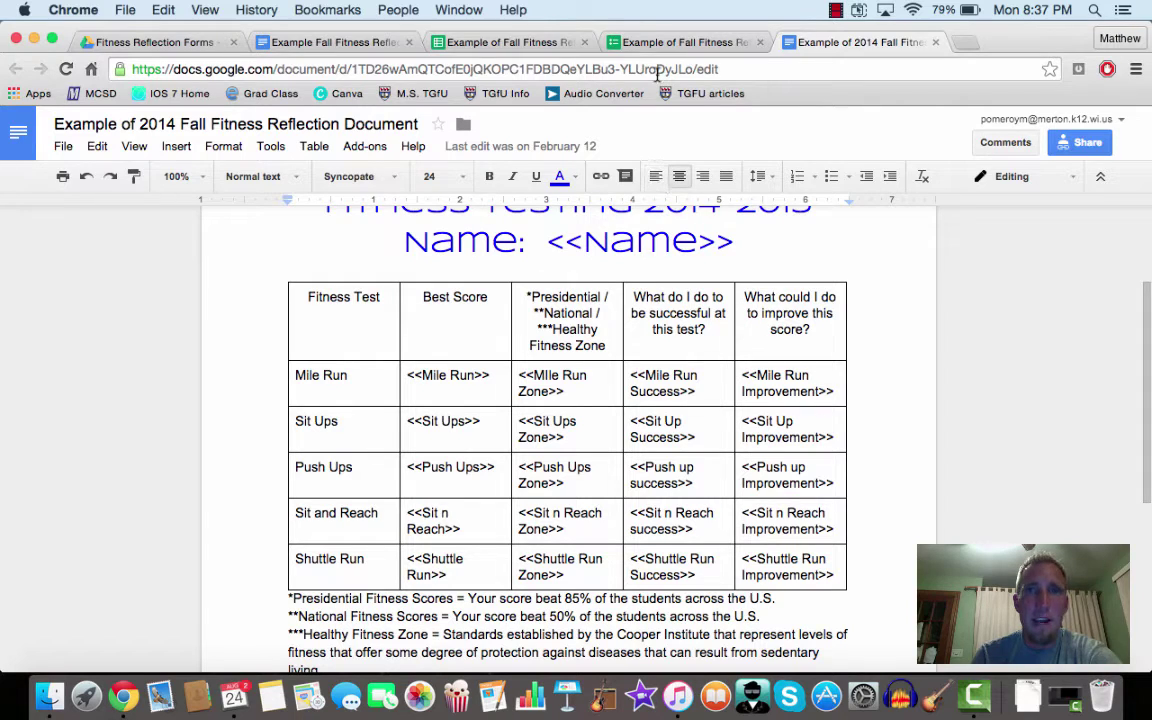
left_click(630, 42)
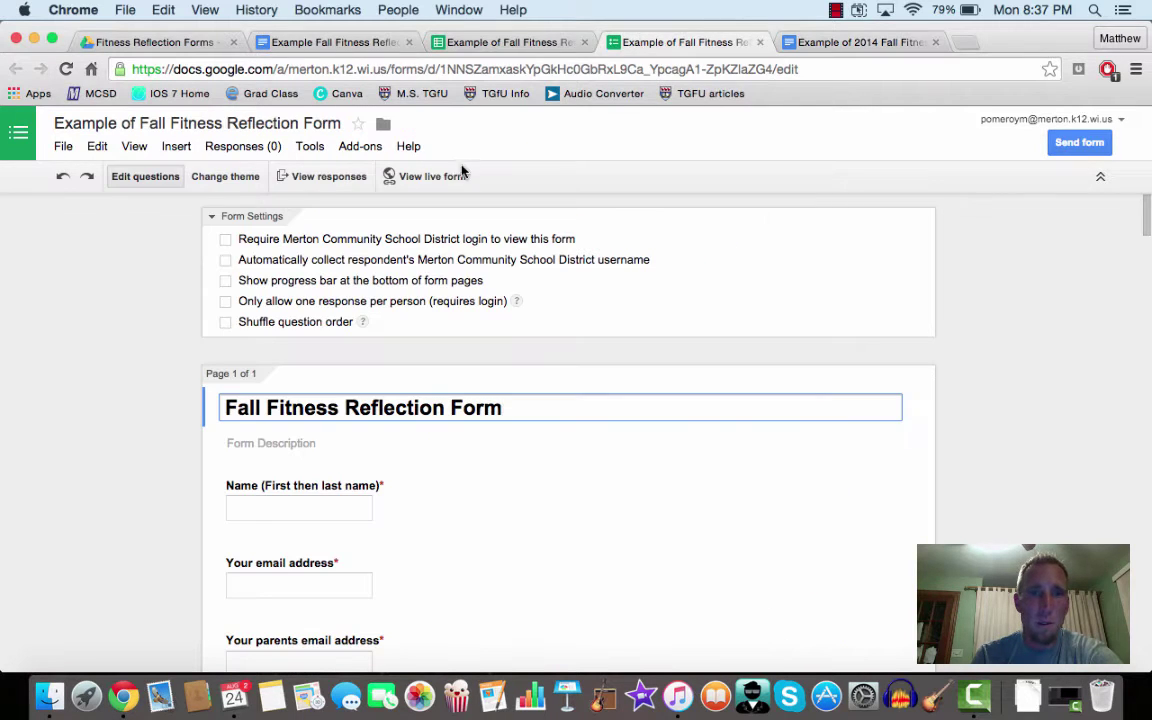
Step: Open the live, fillable version of the reflection form and note its web address
left_click(440, 178)
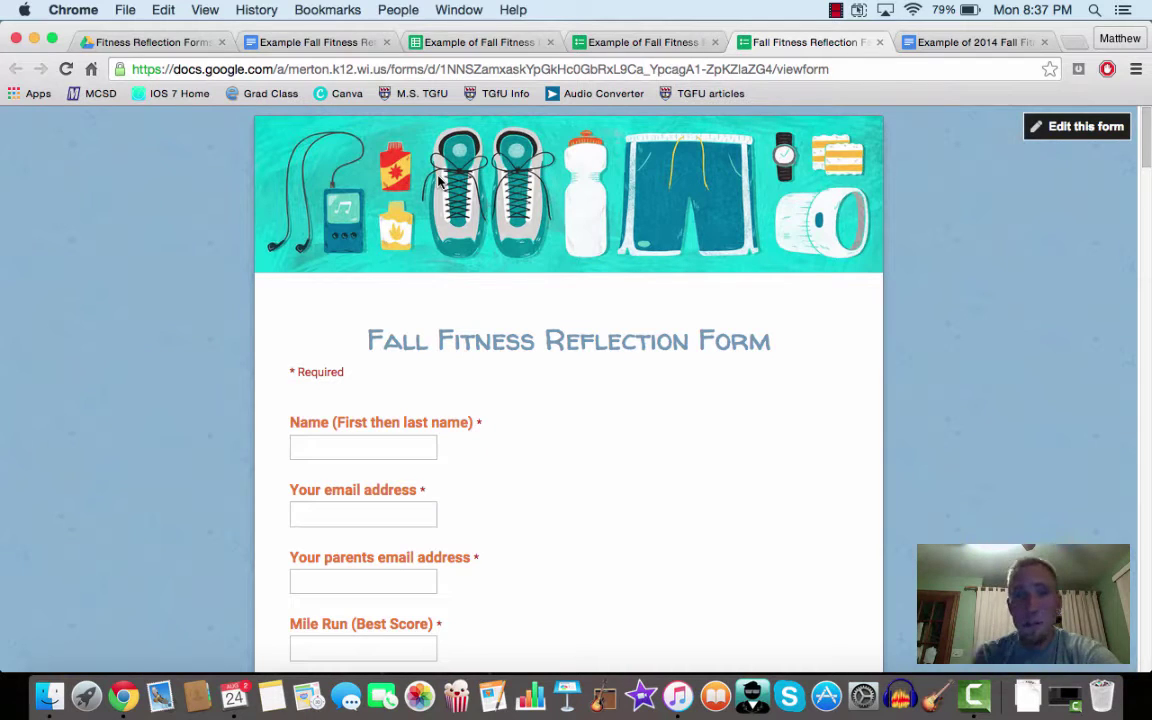
scroll(626, 430, "down", 1)
scroll(626, 430, "down", 2)
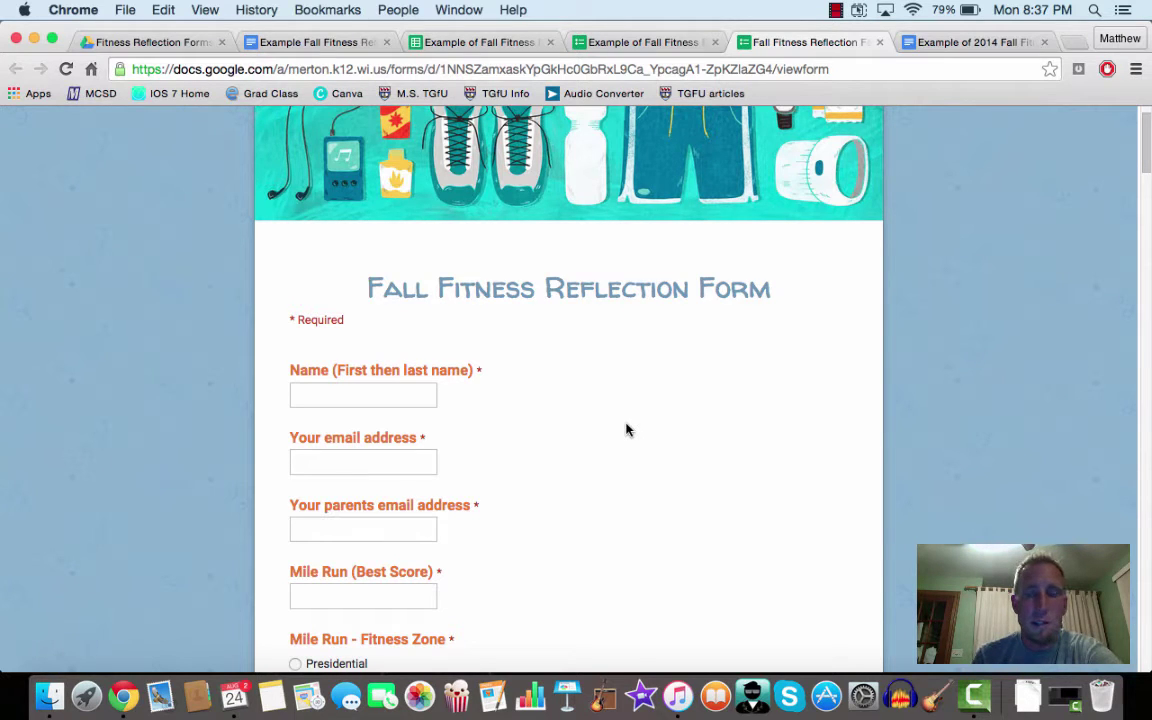
left_click(619, 72)
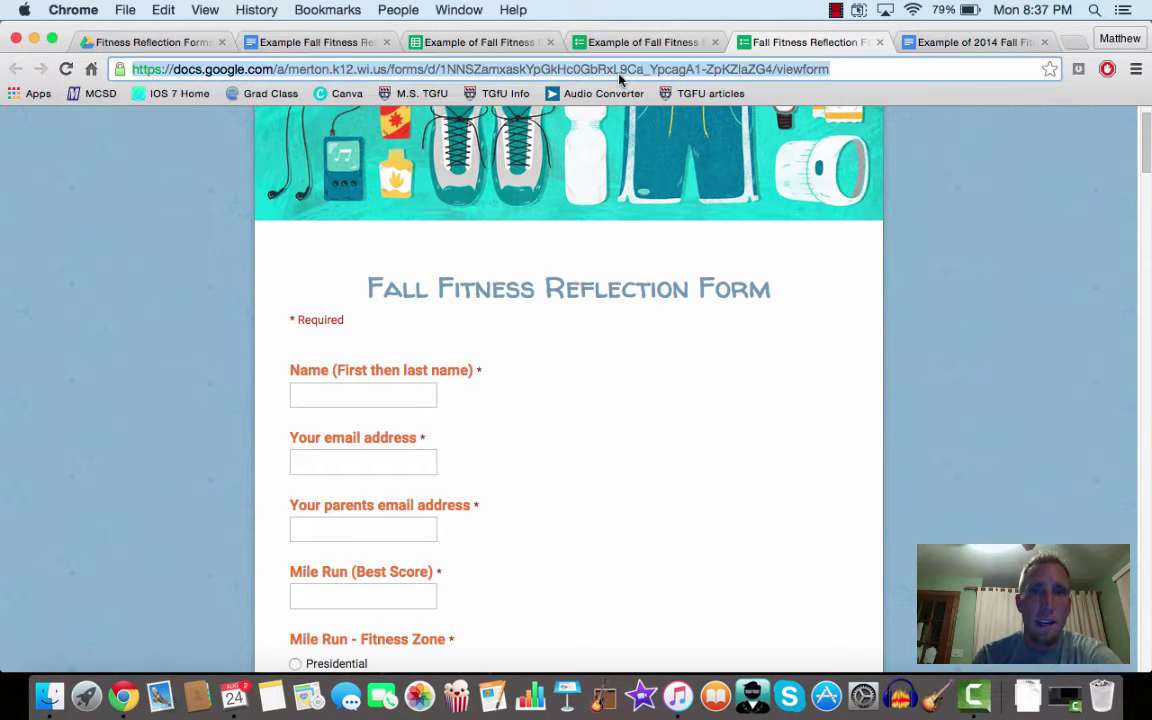
left_click(548, 350)
scroll(548, 351, "down", 5)
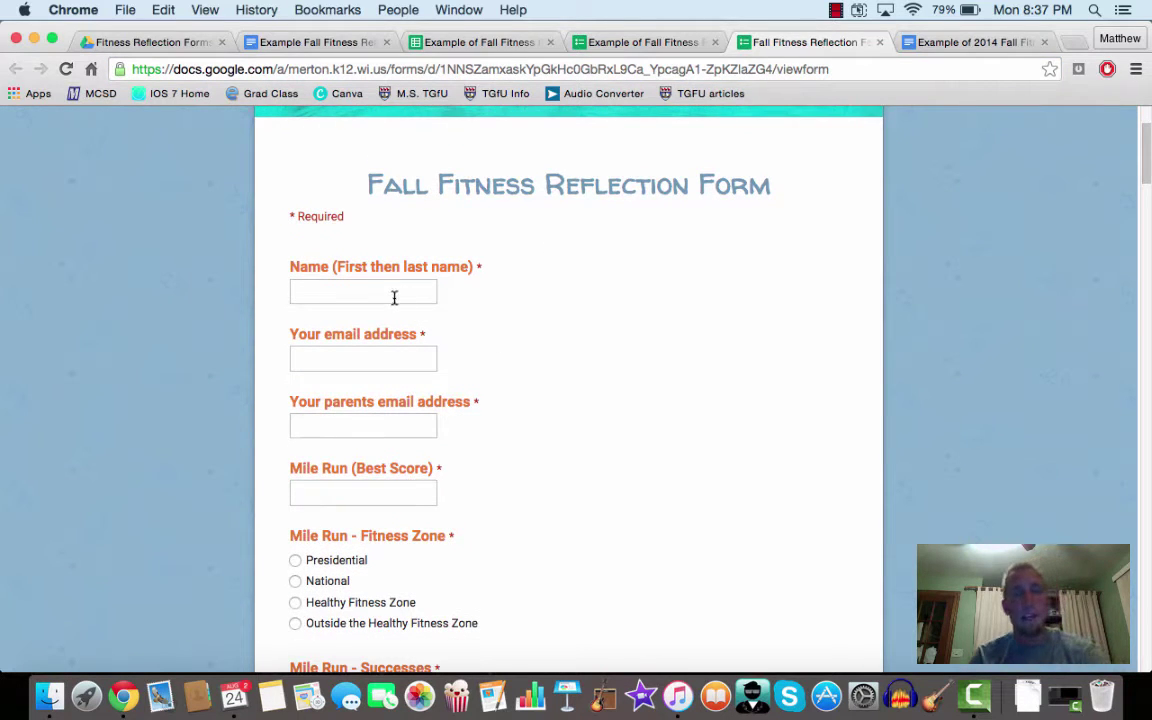
Step: Test the form with a trial Name entry, Mile Run score 5:35 and Presidential zone
left_click(394, 297)
type("jsdaf;")
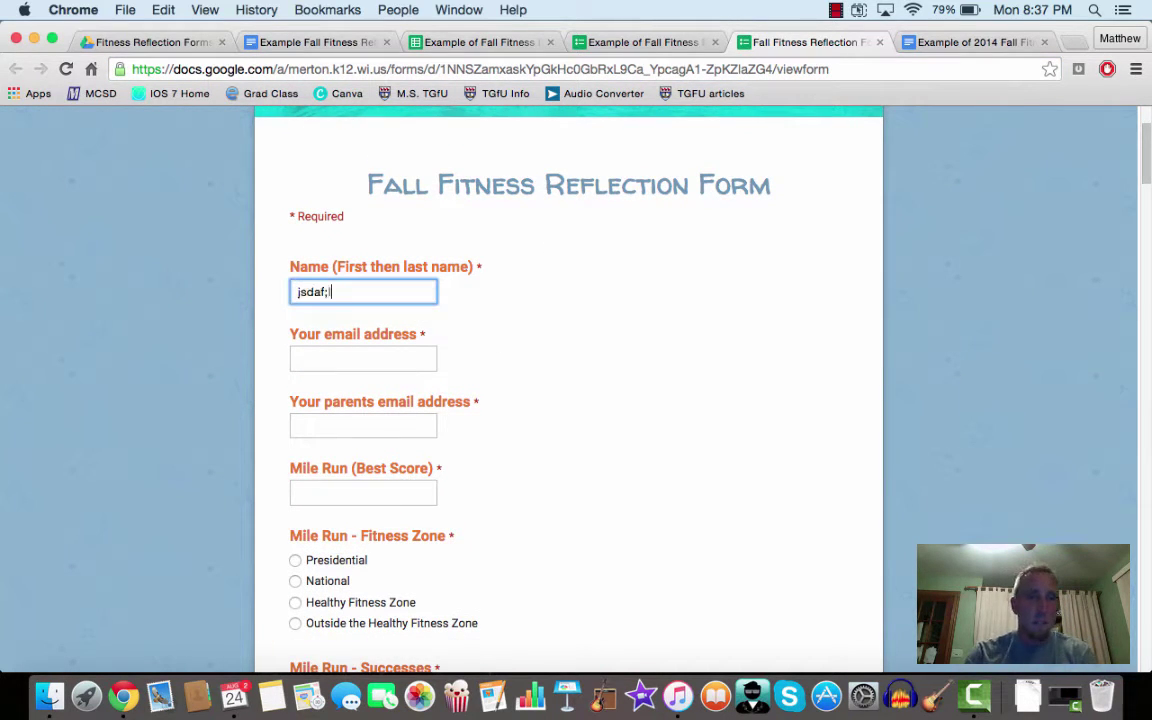
key("BackSpace")
key("BackSpace")
key("BackSpace")
key("BackSpace")
scroll(293, 309, "down", 2)
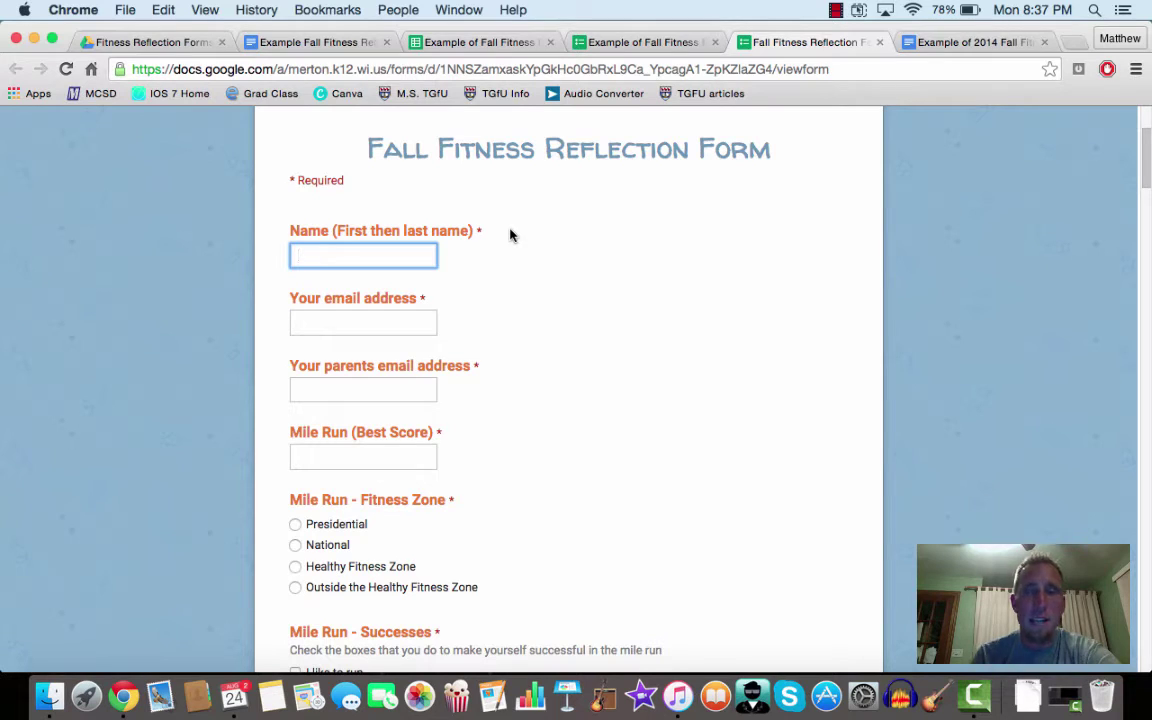
scroll(510, 235, "down", 2)
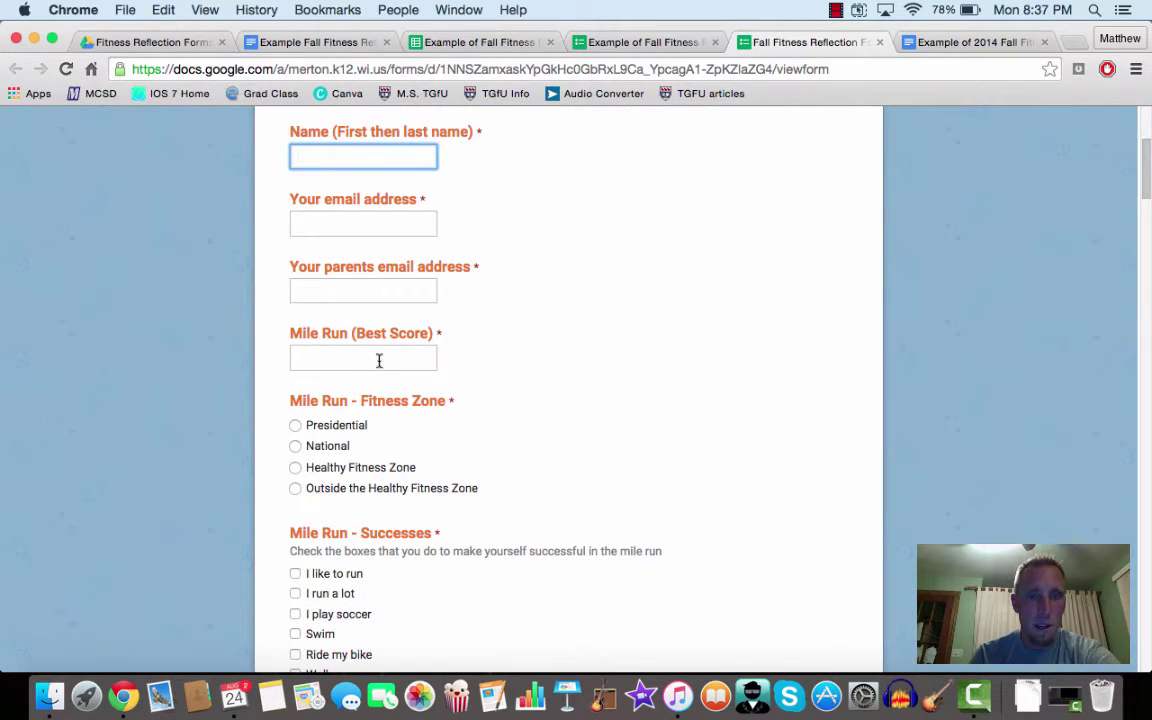
left_click(377, 360)
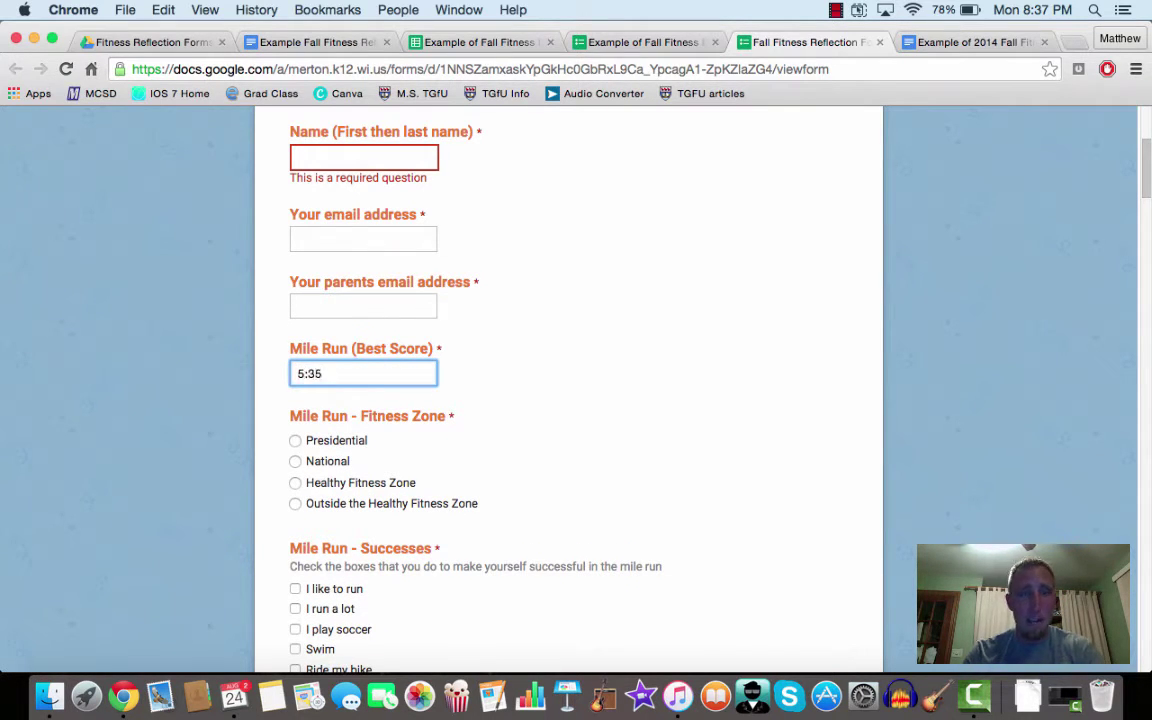
type("5:35")
scroll(291, 391, "down", 2)
left_click(295, 407)
Step: Scroll down the live form to the Fitness Test #2 choices and improvement-plan question
scroll(518, 447, "down", 5)
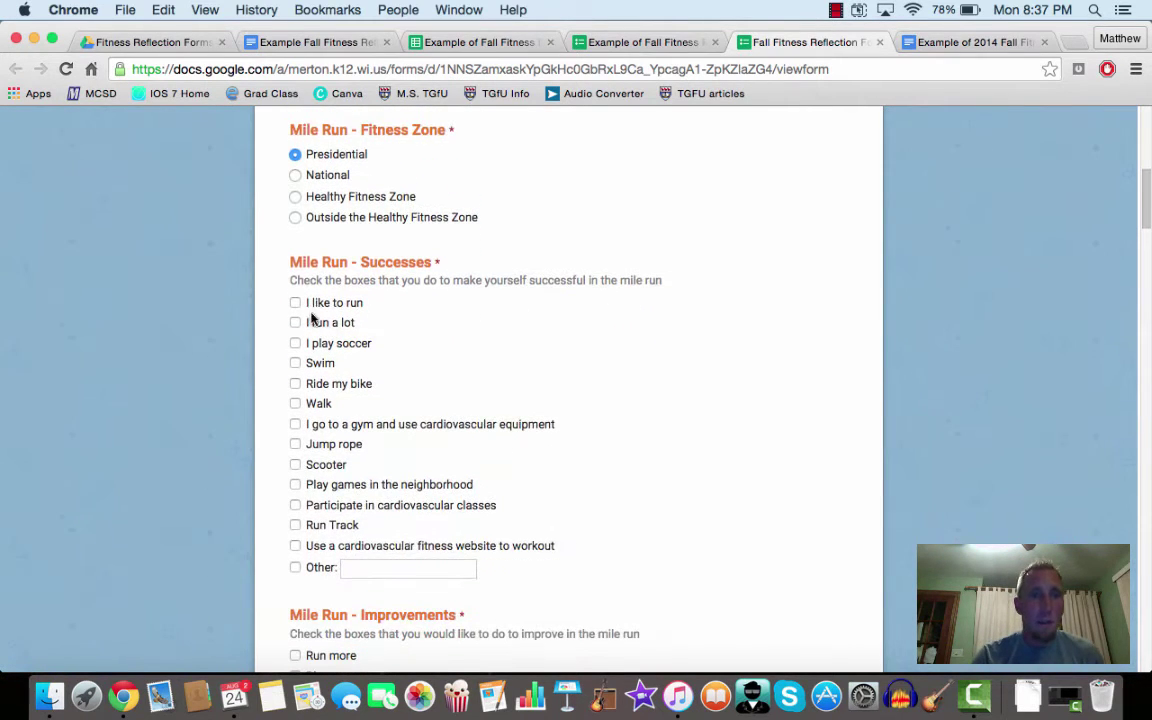
scroll(309, 442, "down", 2)
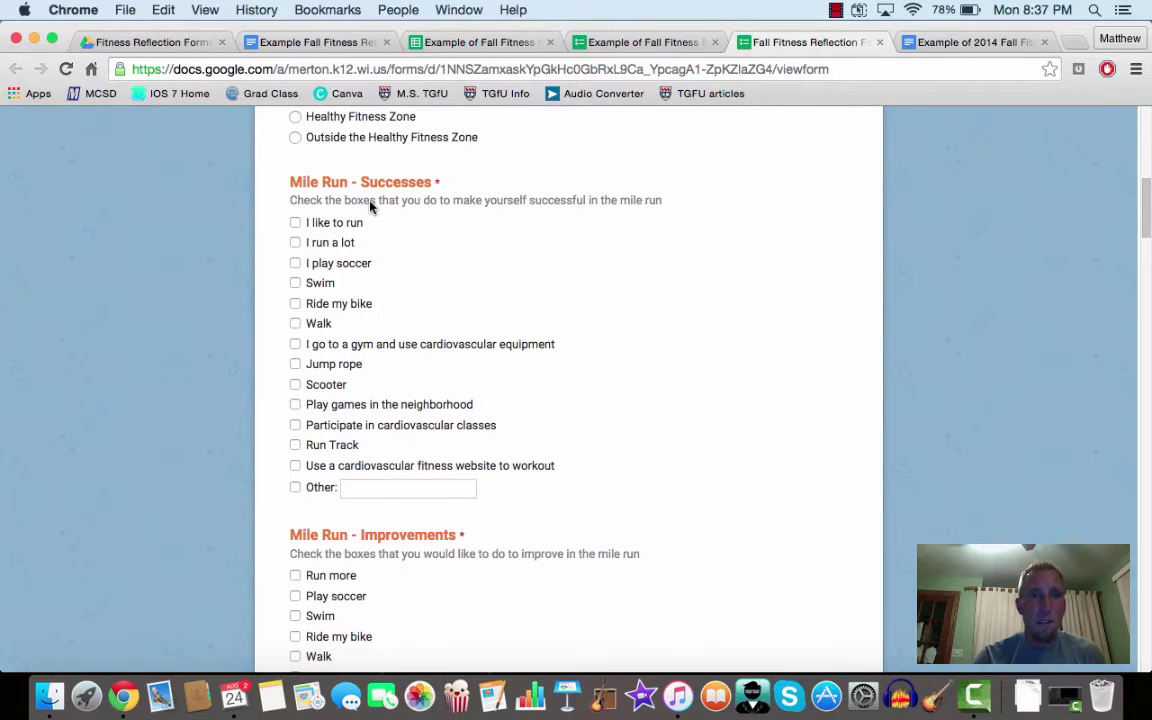
scroll(370, 205, "down", 3)
scroll(400, 480, "down", 2)
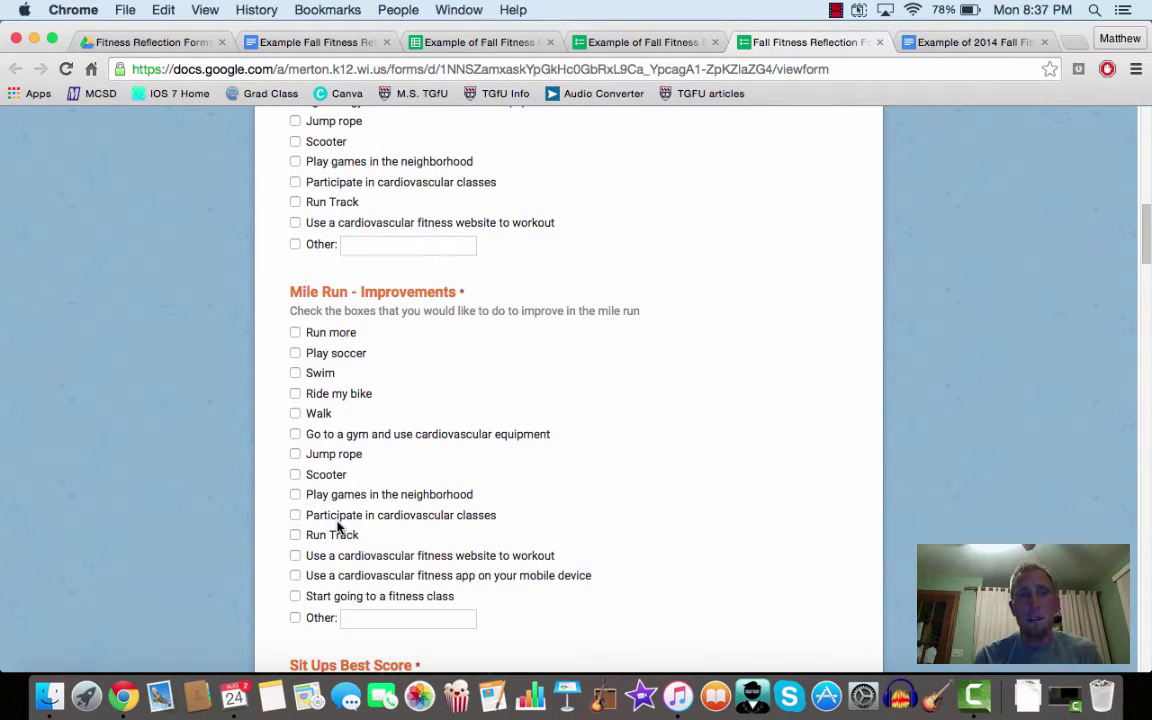
scroll(463, 297, "down", 2)
scroll(462, 297, "down", 10)
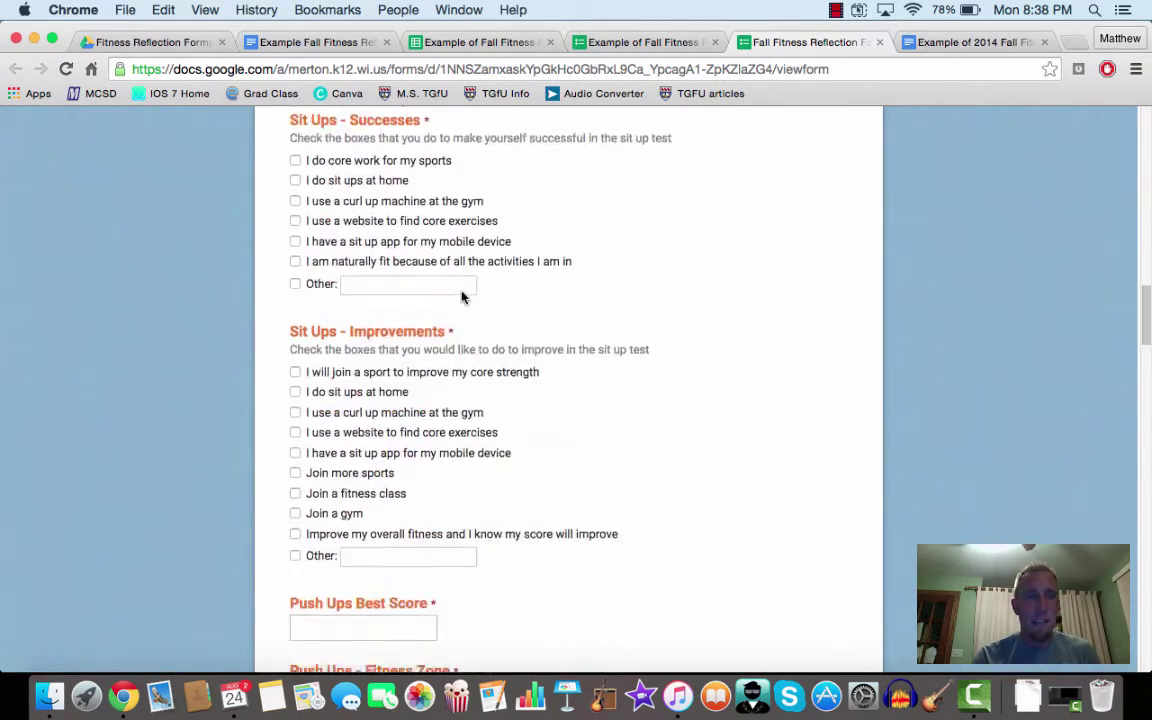
scroll(462, 297, "down", 20)
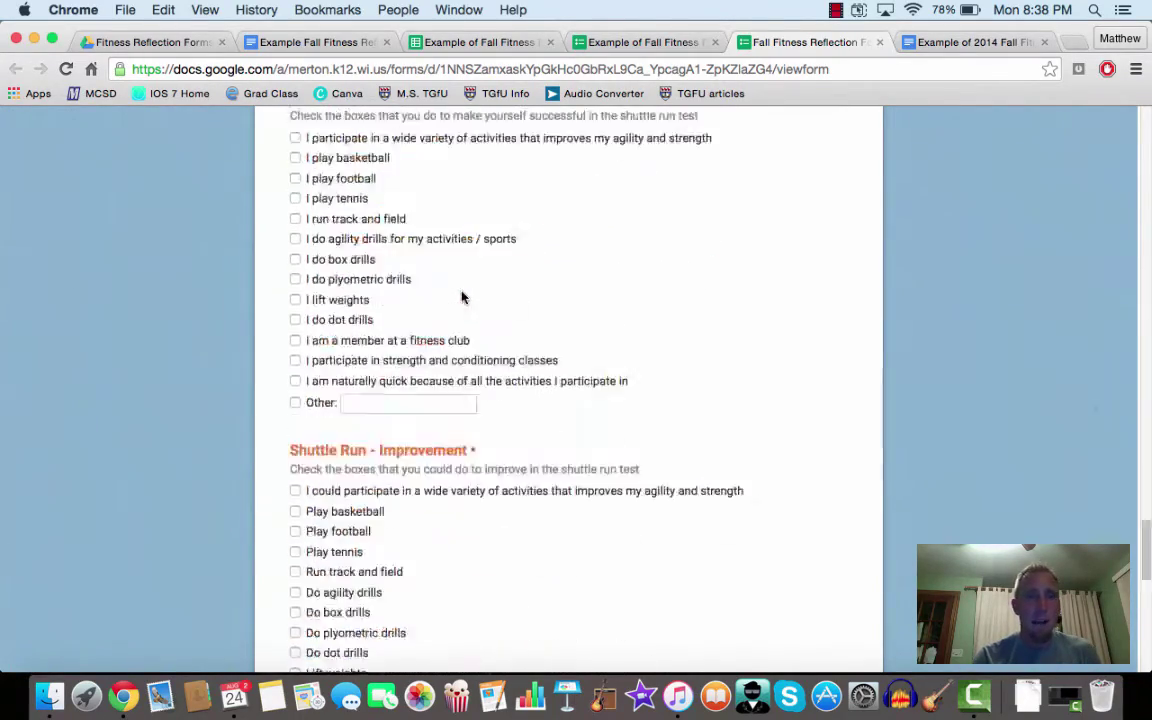
scroll(463, 297, "down", 15)
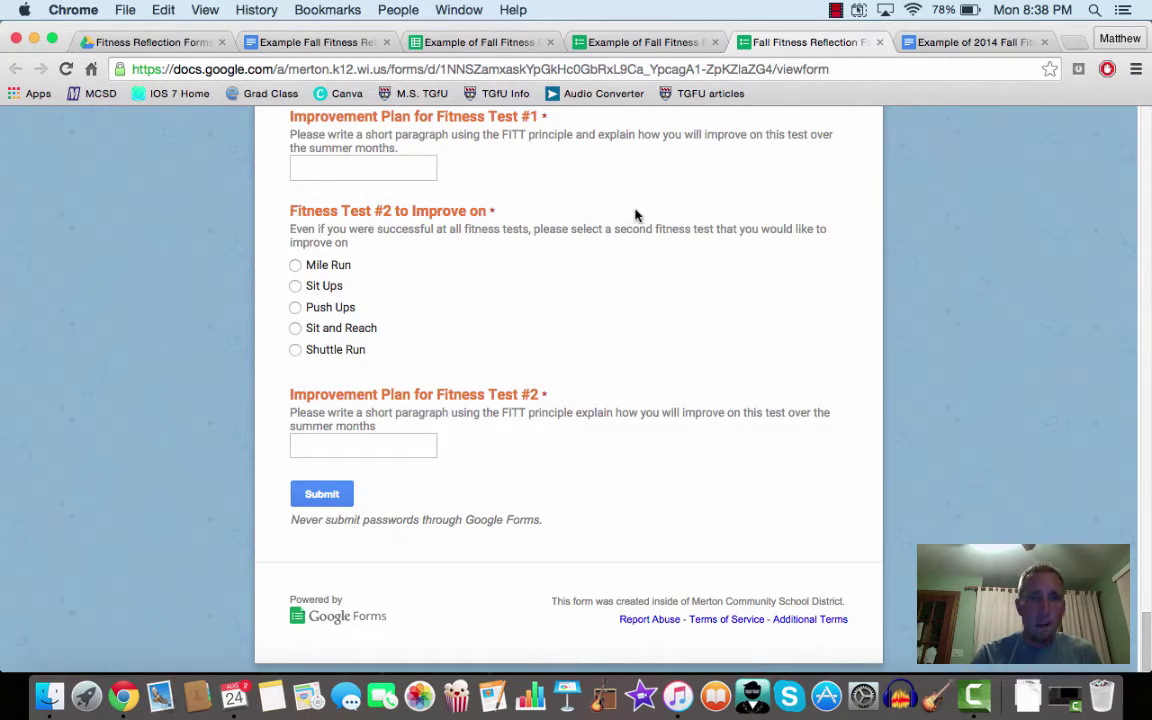
scroll(635, 215, "up", 20)
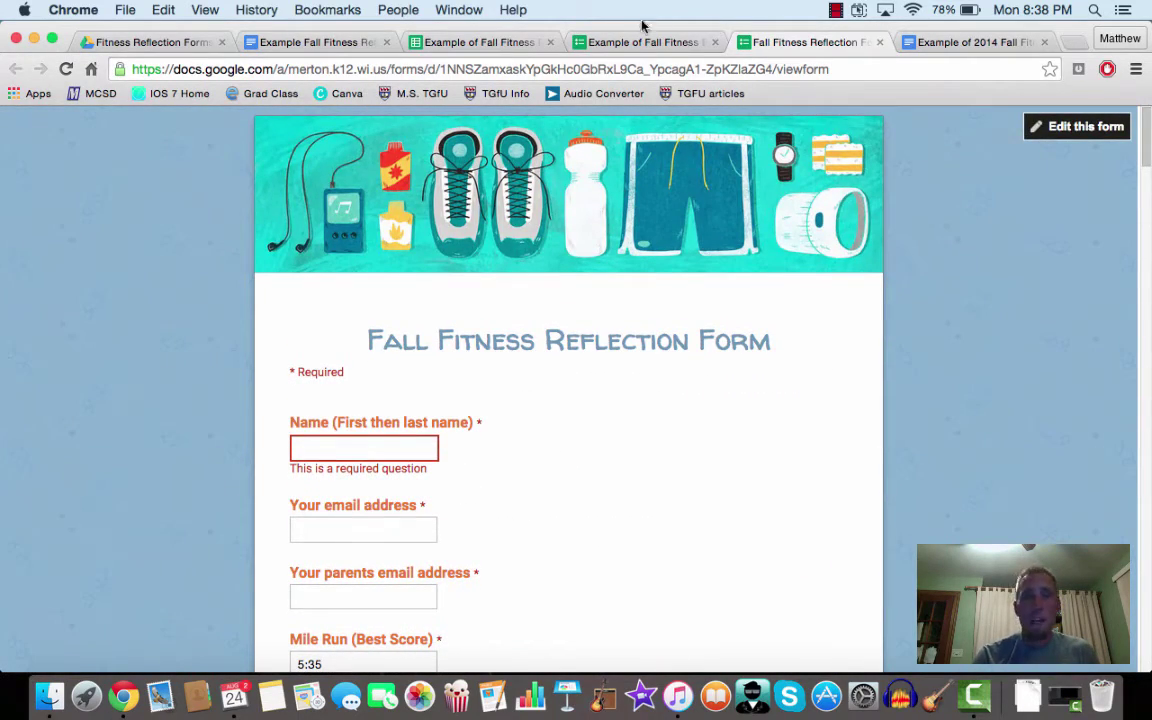
scroll(612, 334, "down", 20)
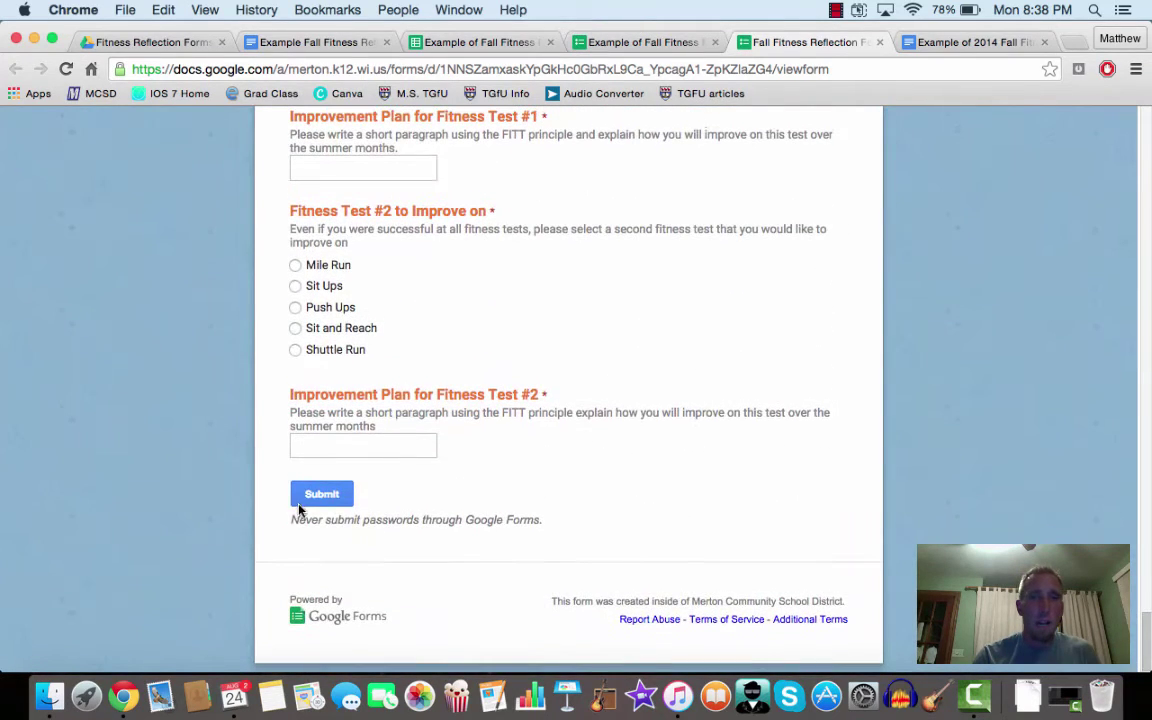
Step: Switch to the responses spreadsheet and launch autoCrat from the Add-ons menu
left_click(452, 40)
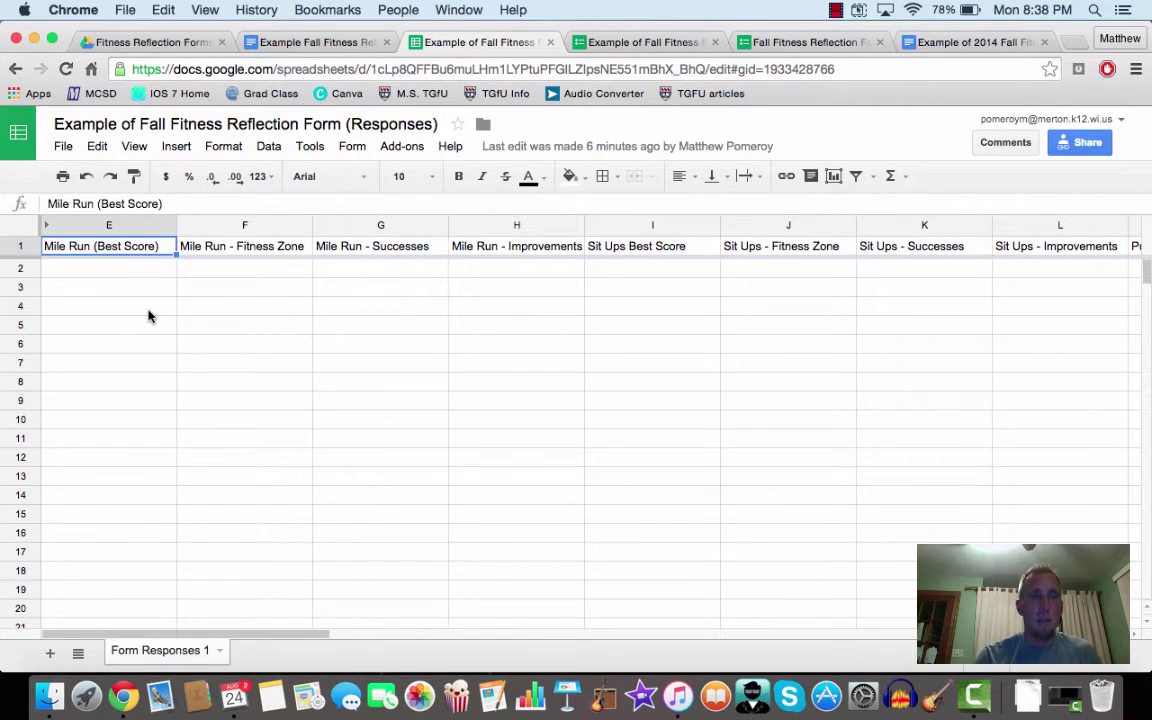
left_click(403, 148)
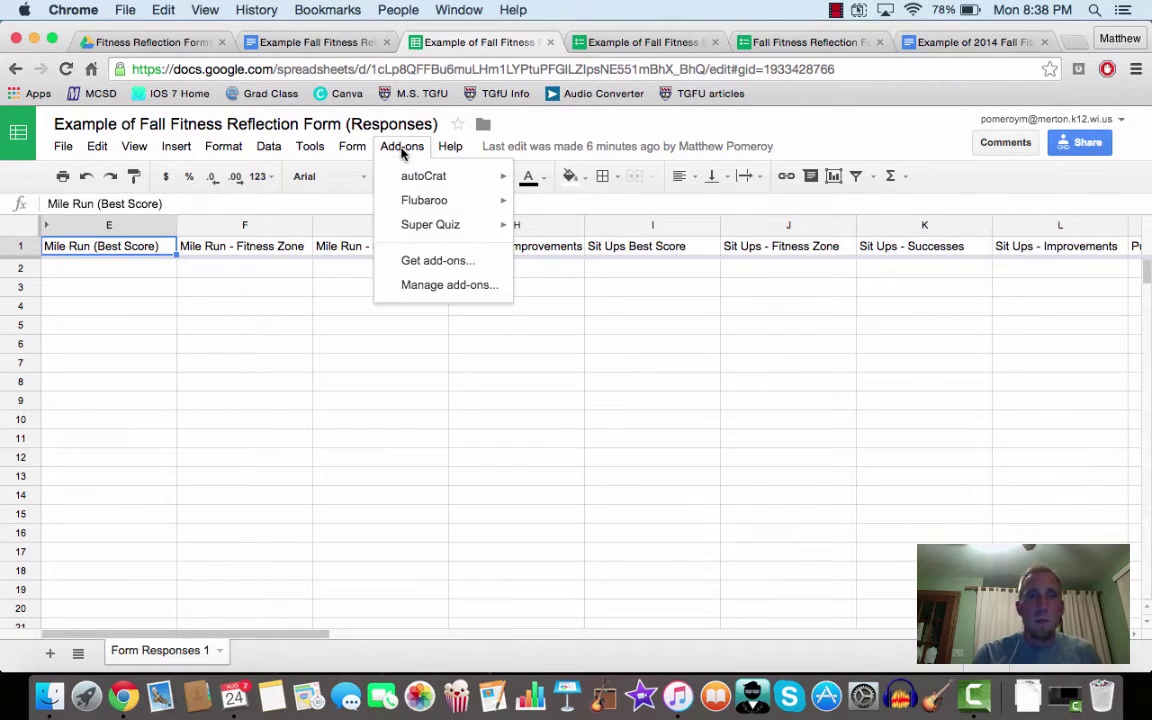
mouse_move(408, 177)
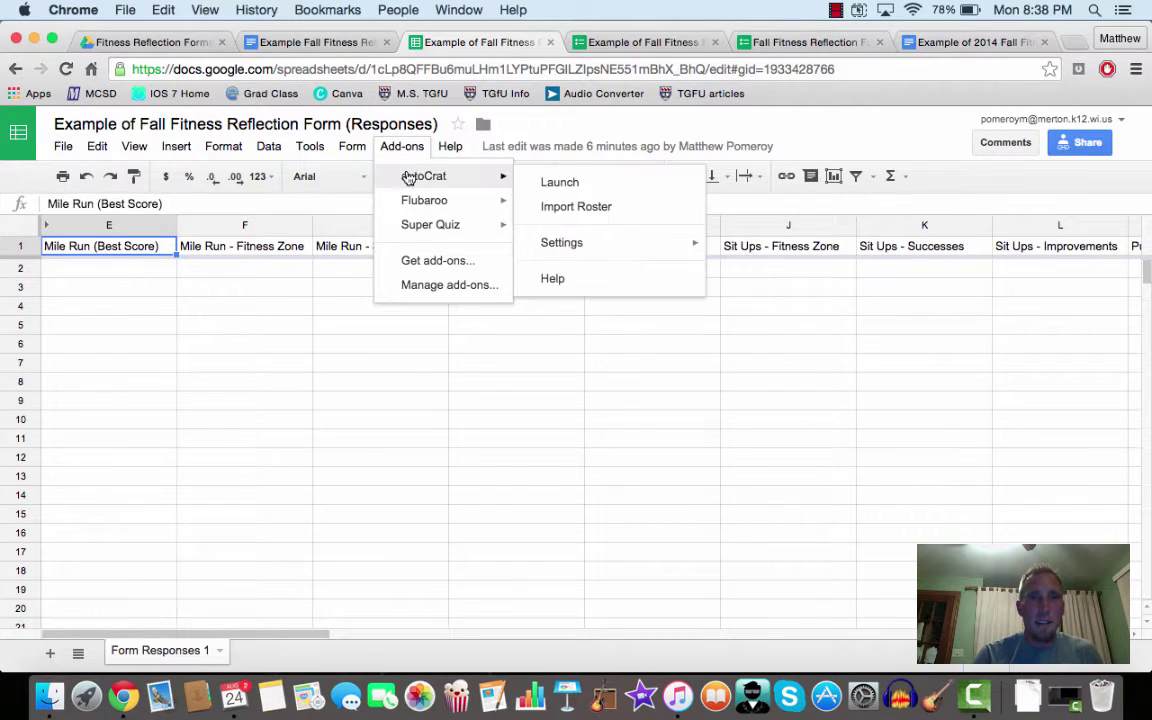
left_click(545, 182)
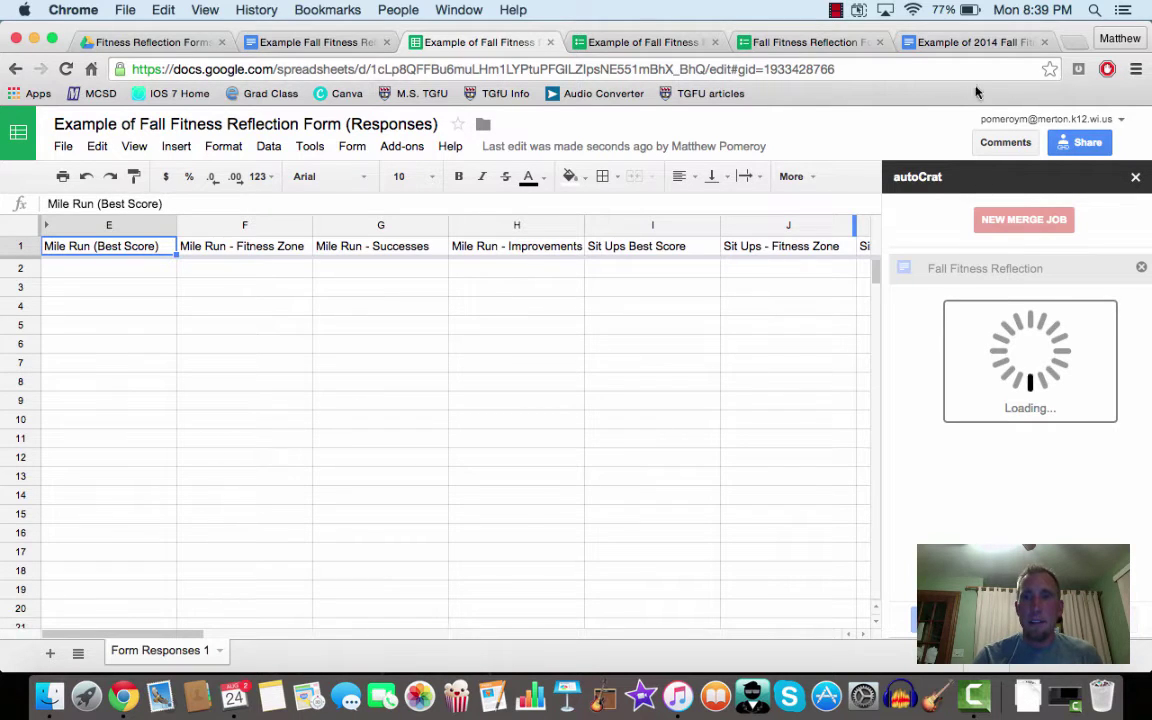
Step: Check template merge tags against autoCrat's Map Tags, keeping Sit Up Success on Sit Ups - Successes
left_click(968, 52)
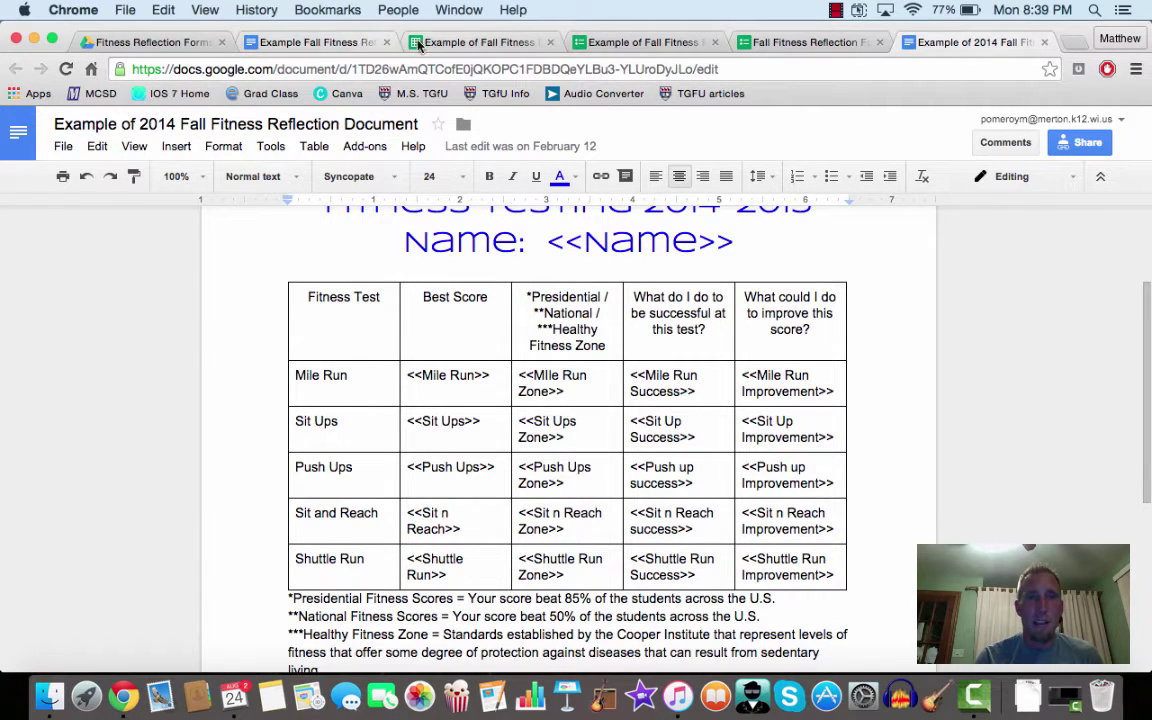
left_click(447, 43)
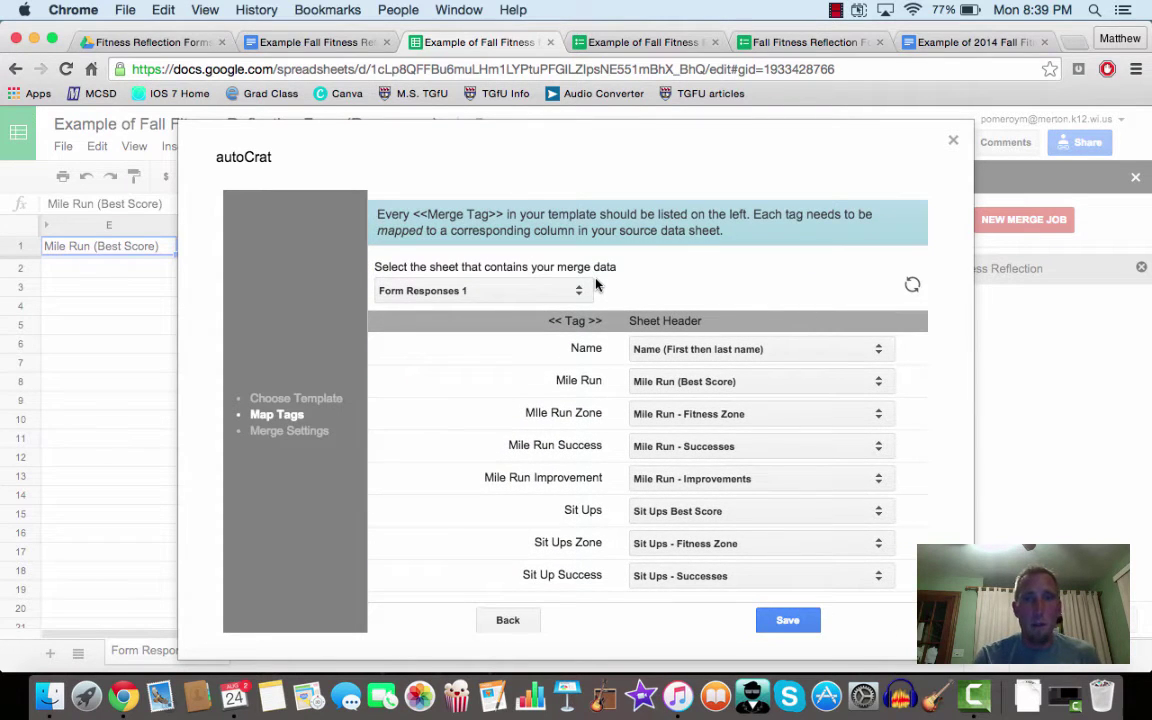
scroll(673, 256, "down", 1)
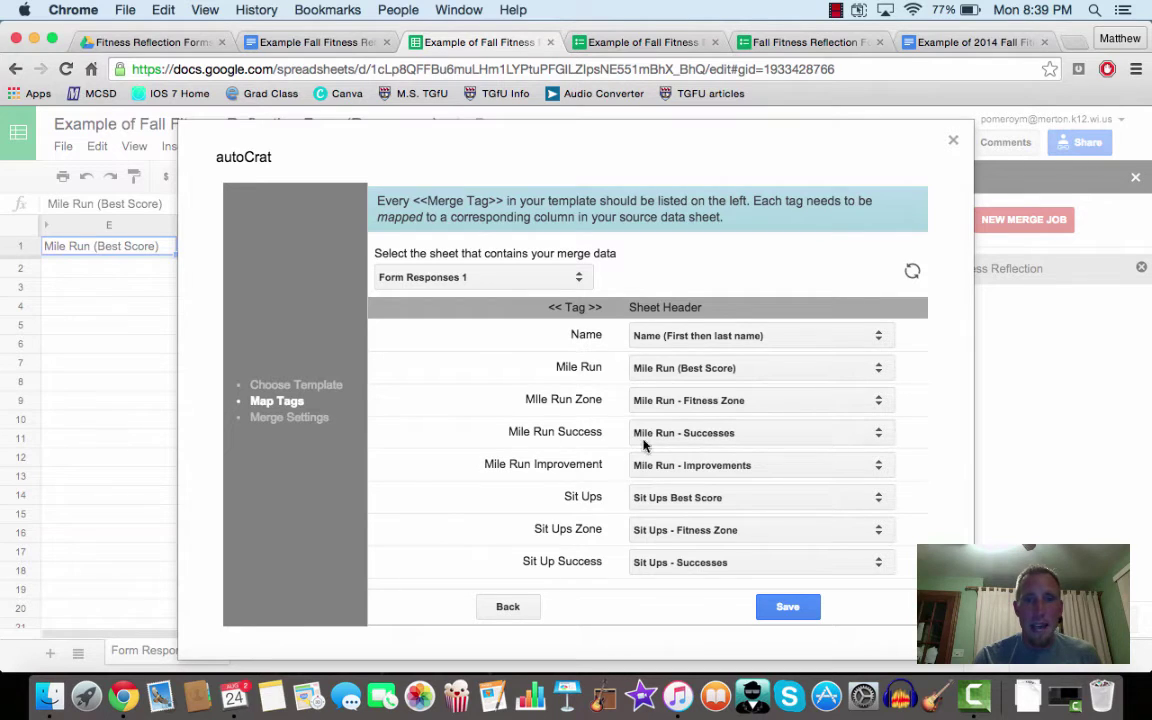
scroll(651, 515, "down", 10)
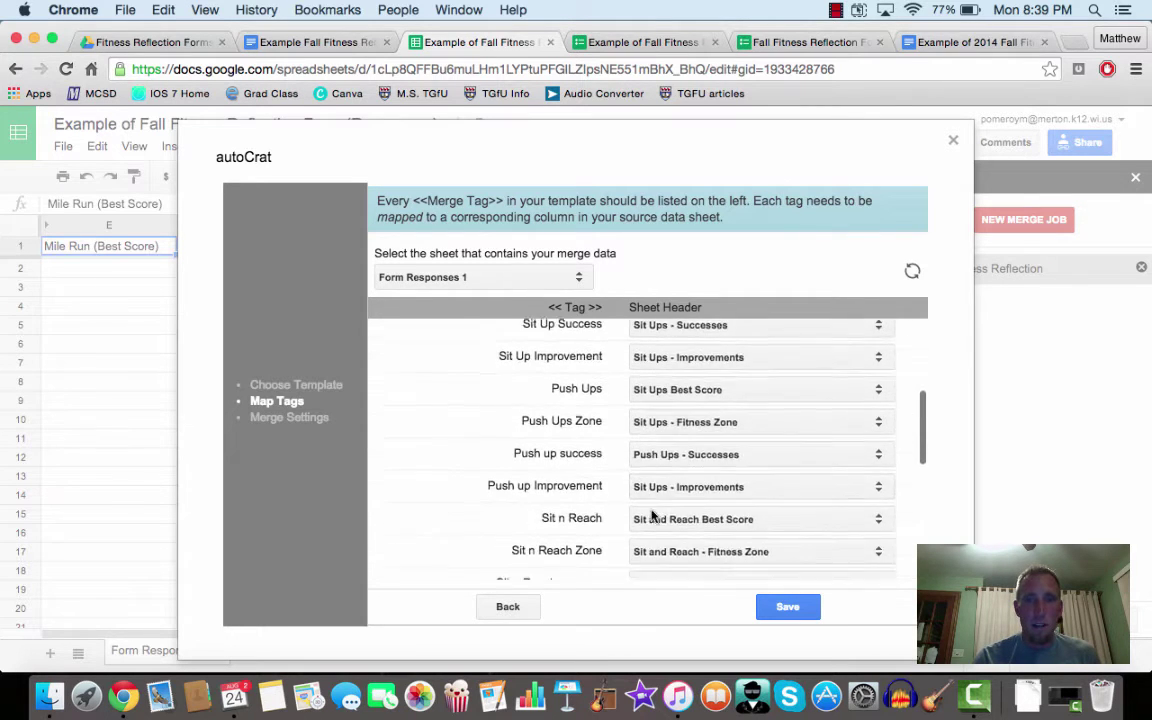
scroll(651, 515, "up", 10)
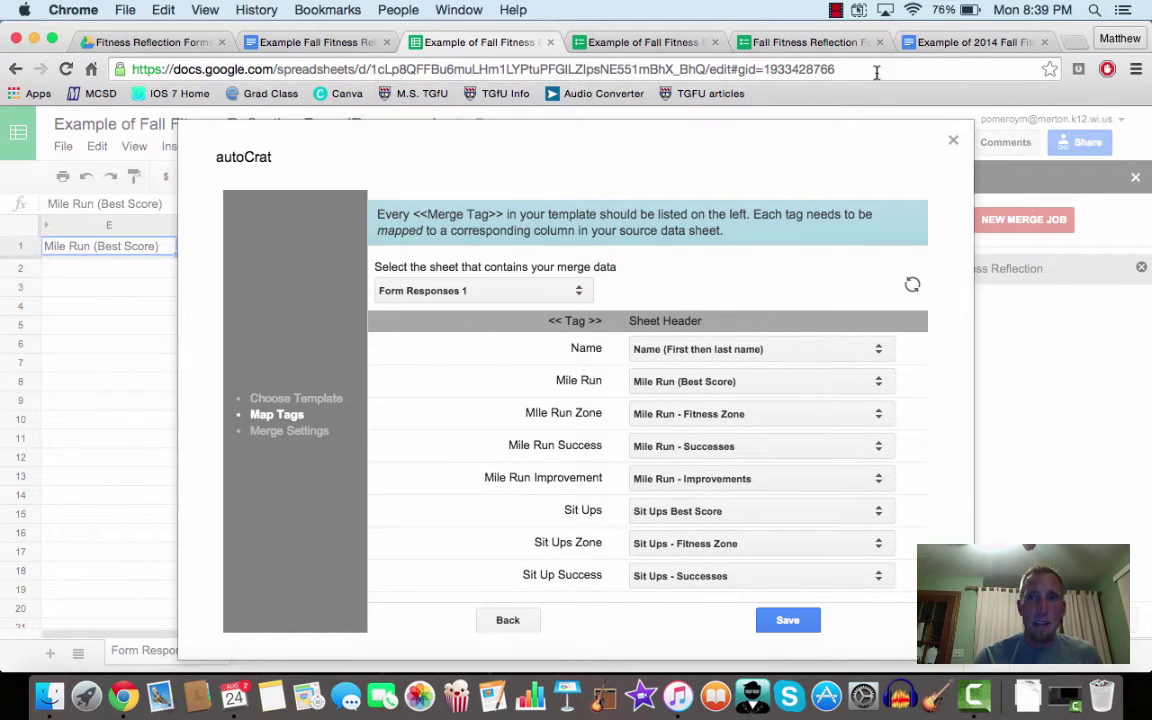
left_click(937, 43)
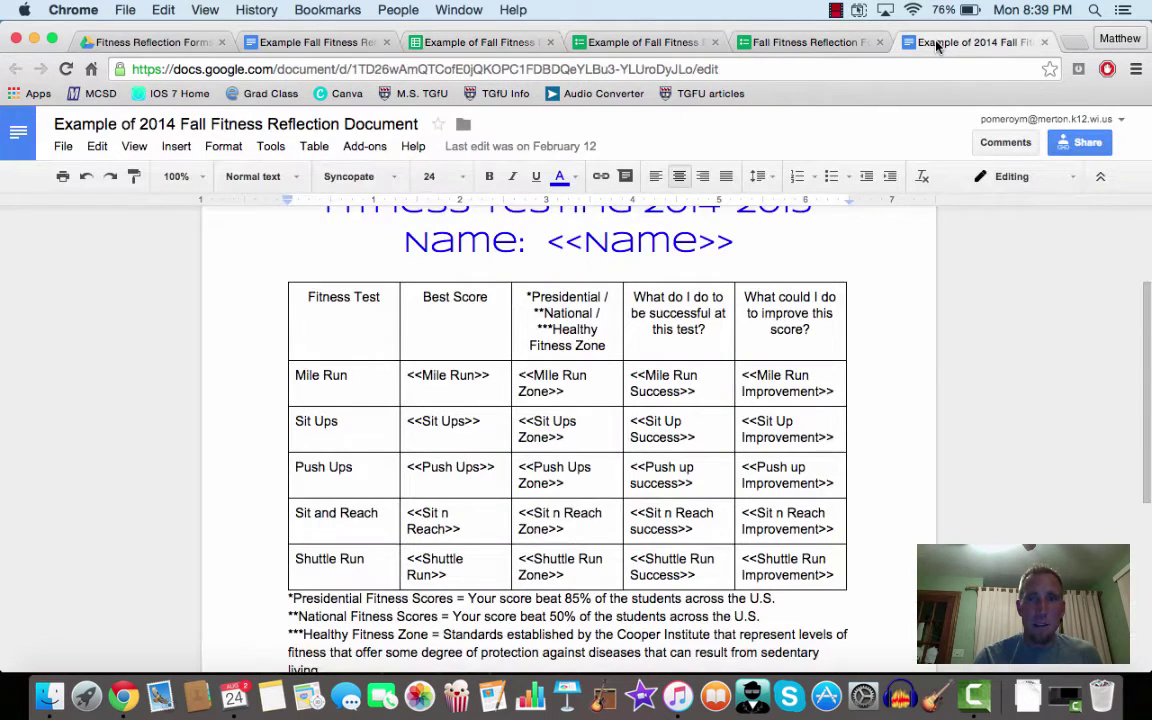
left_click(807, 43)
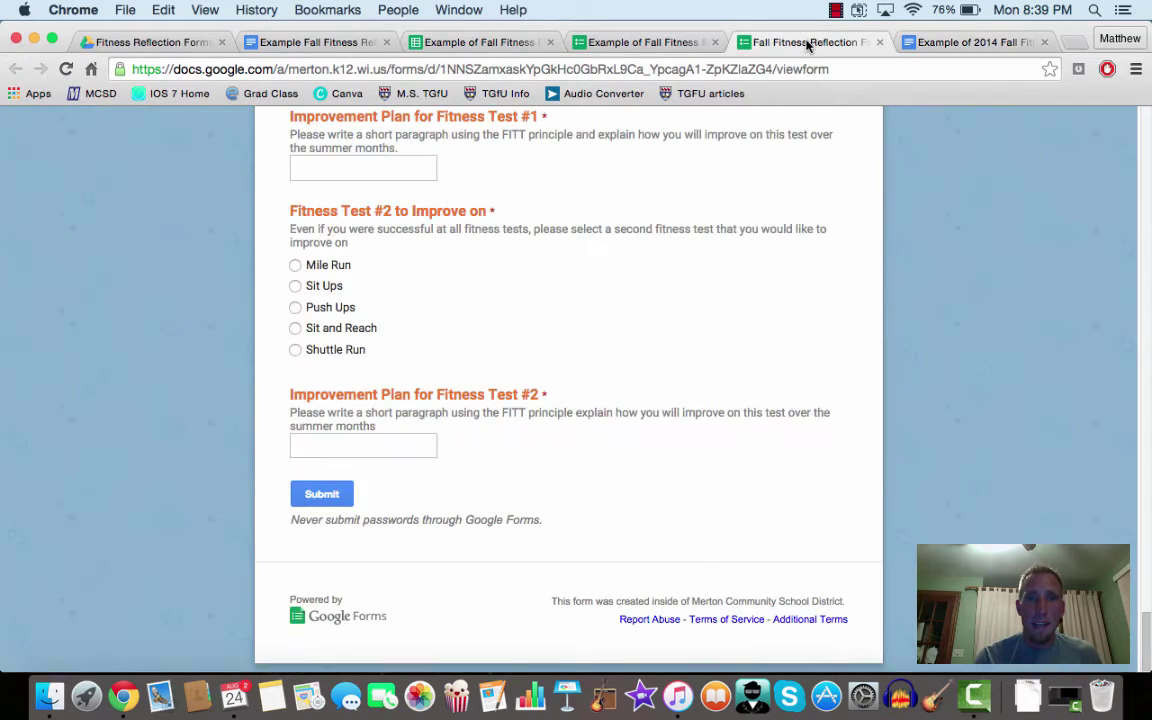
left_click(497, 43)
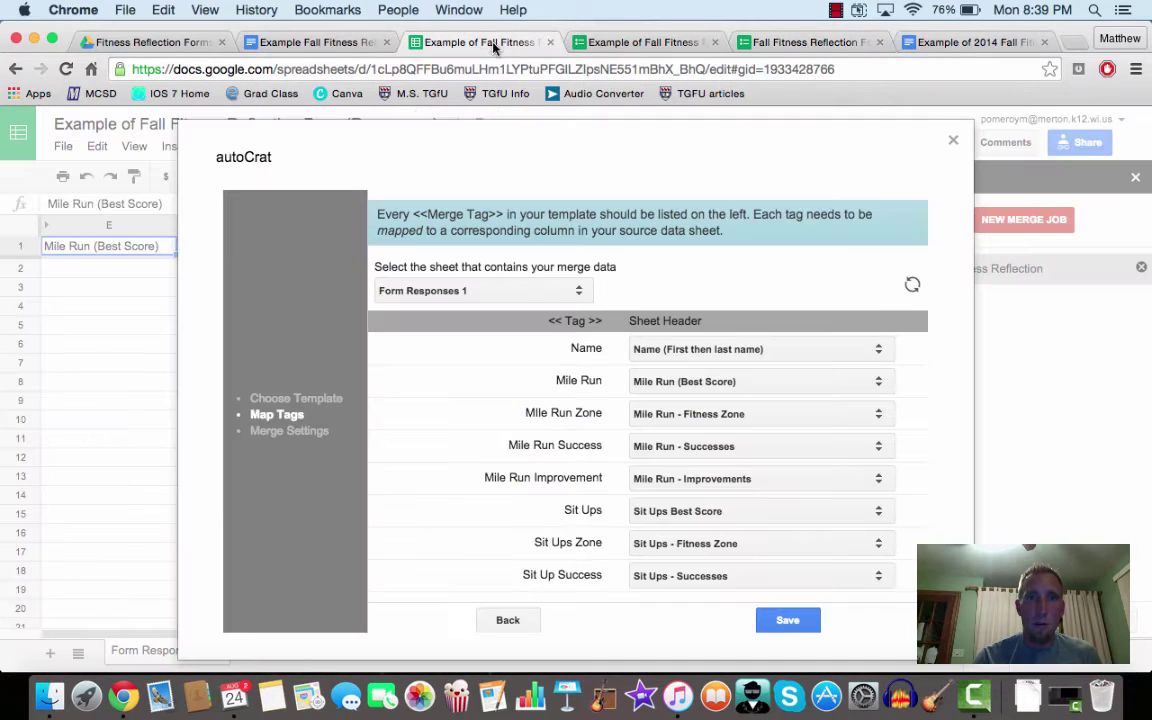
left_click(767, 584)
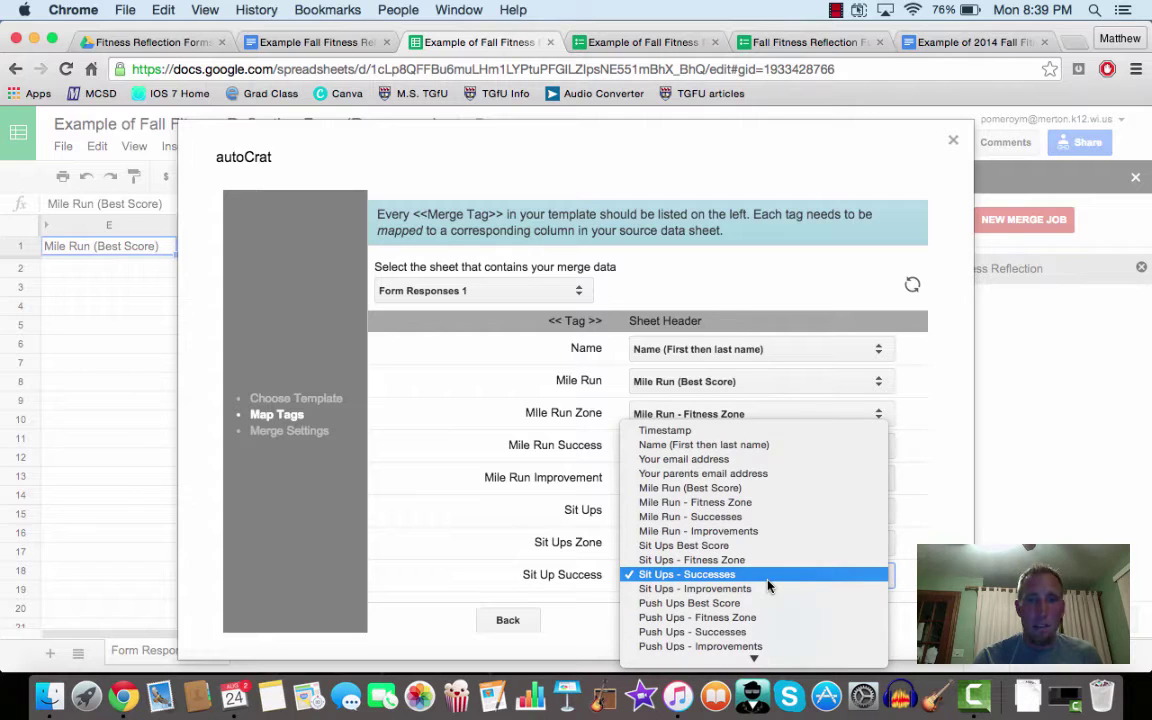
left_click(760, 575)
left_click(787, 620)
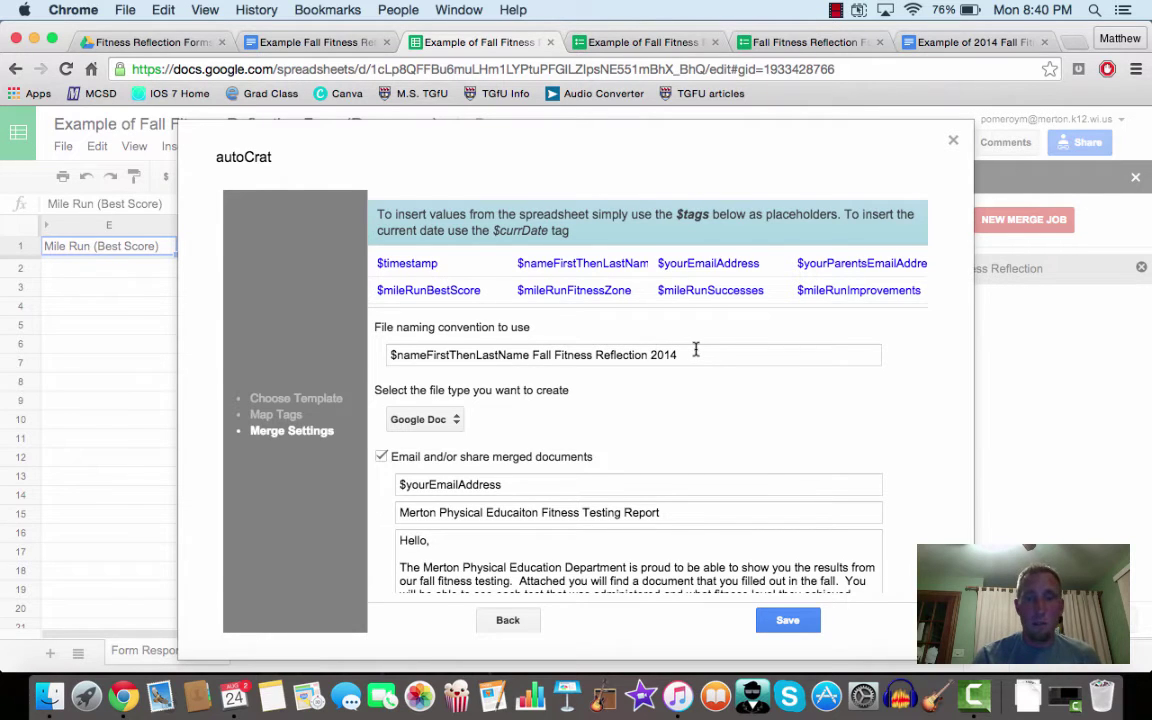
scroll(696, 349, "down", 3)
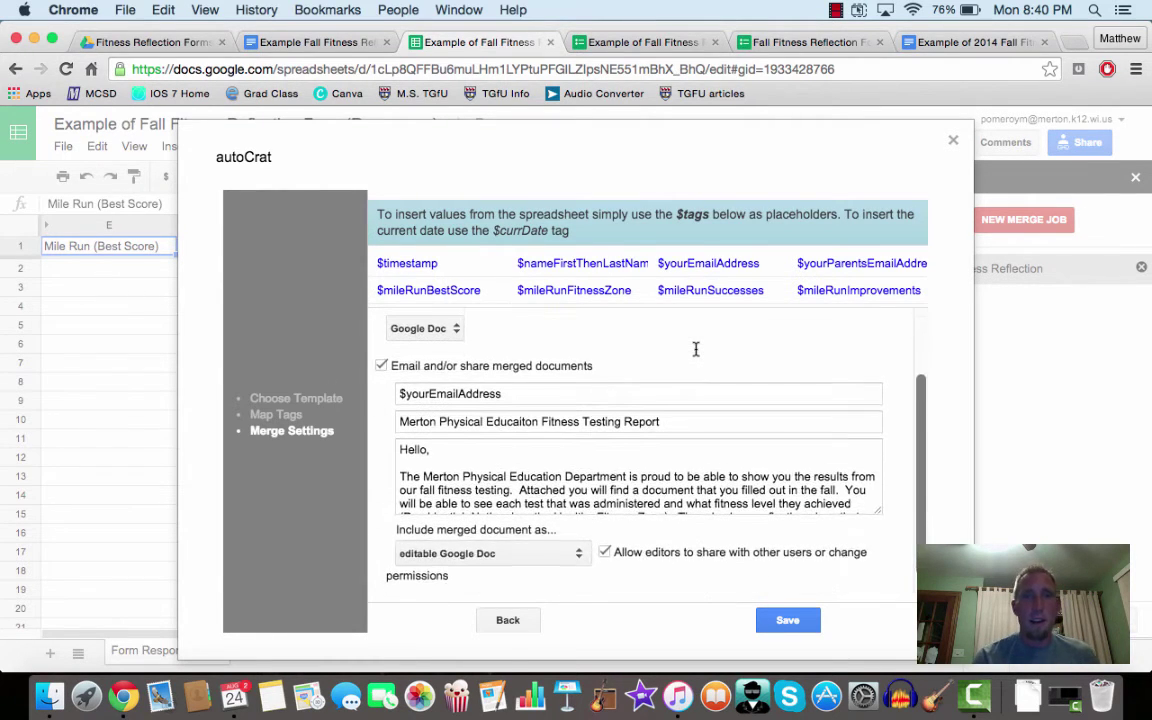
scroll(681, 352, "up", 1)
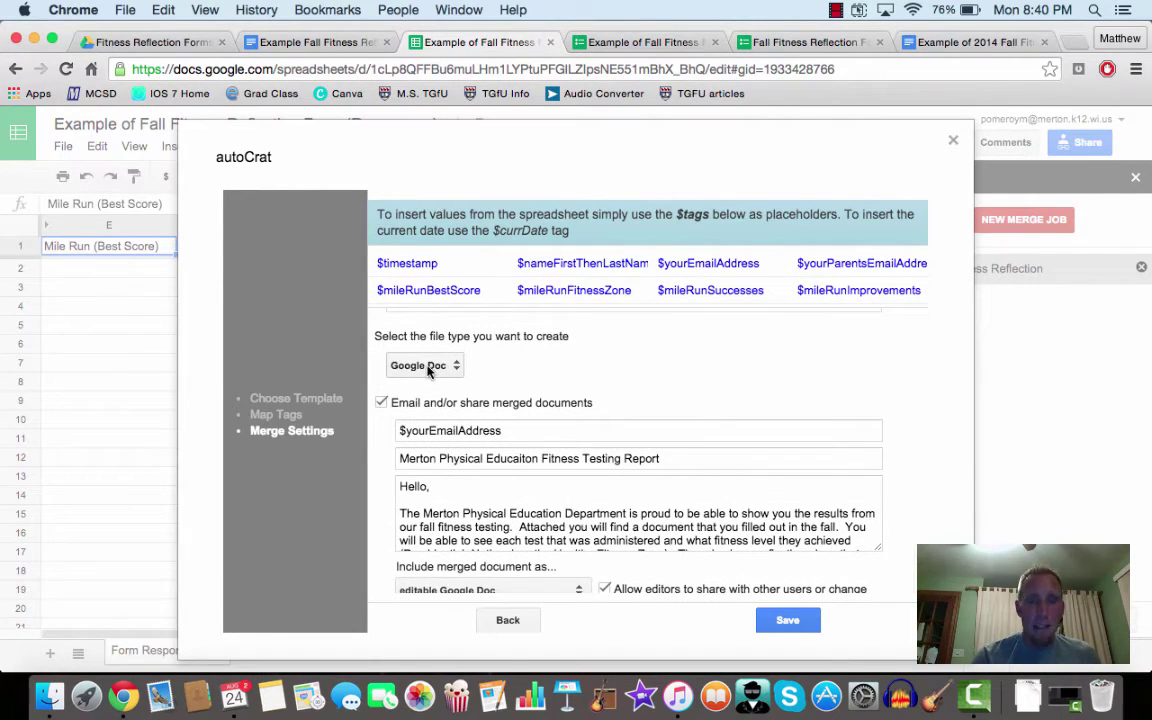
scroll(557, 371, "down", 1)
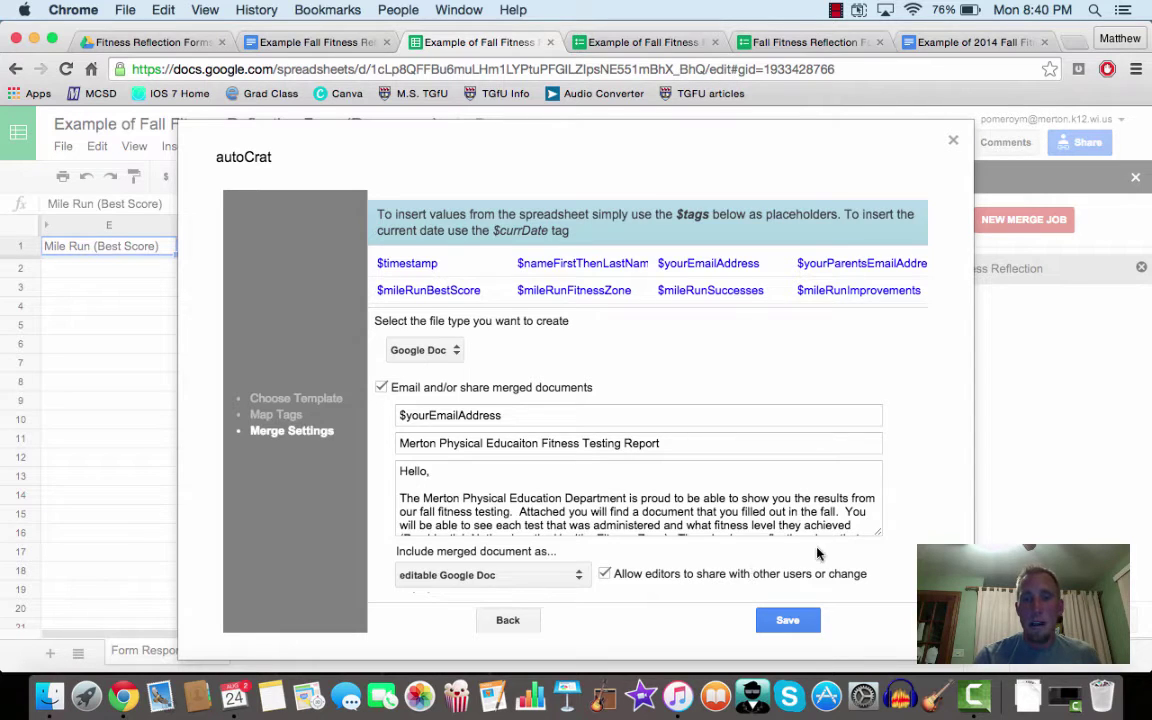
scroll(740, 498, "up", 2)
scroll(776, 441, "down", 1)
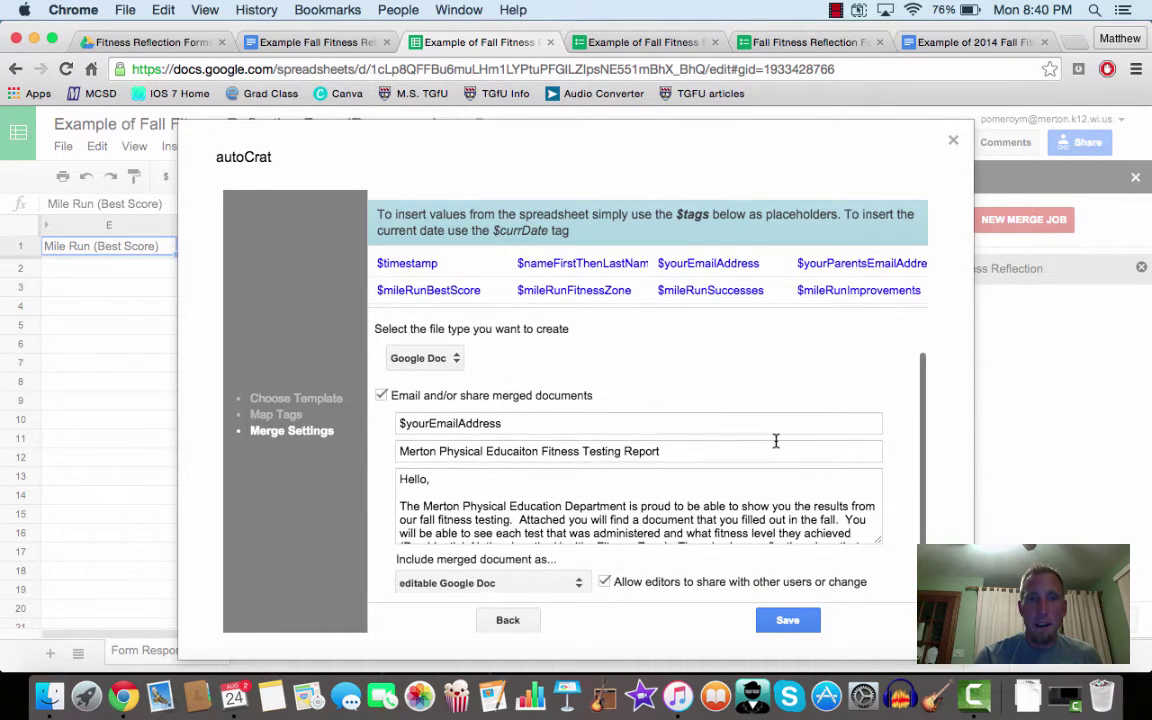
scroll(698, 395, "up", 3)
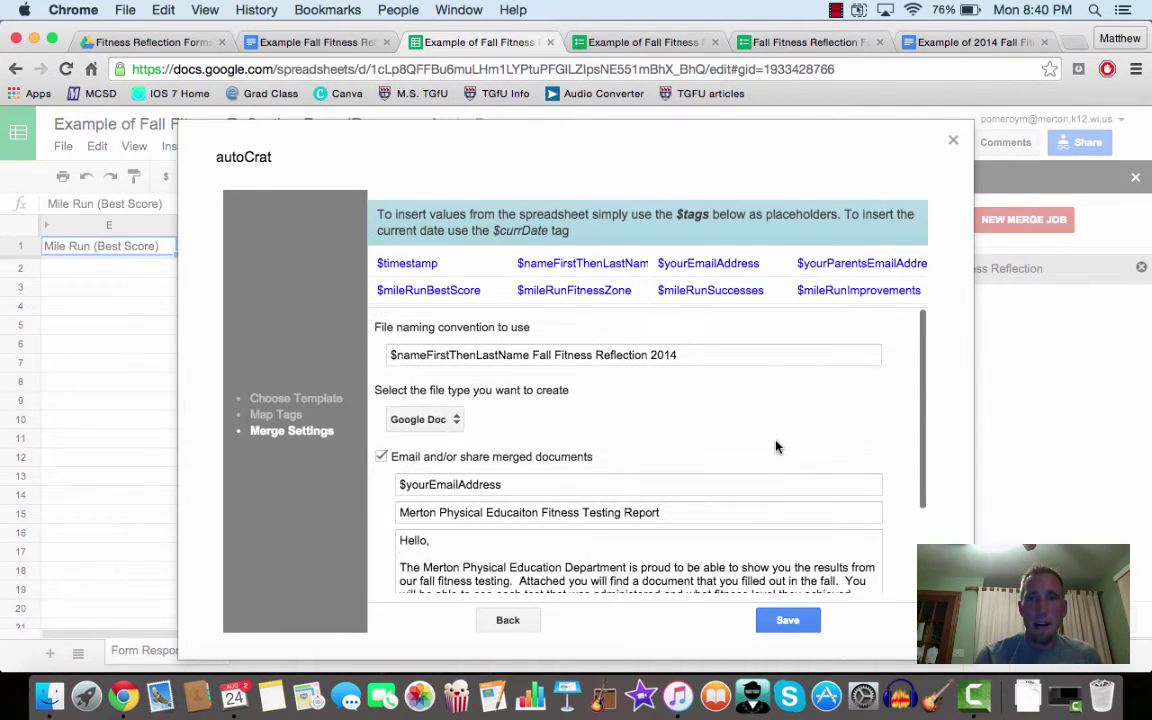
Step: Append ', $yourParentsEmailAddress' to the email recipients and save the merge job settings
left_click(548, 484)
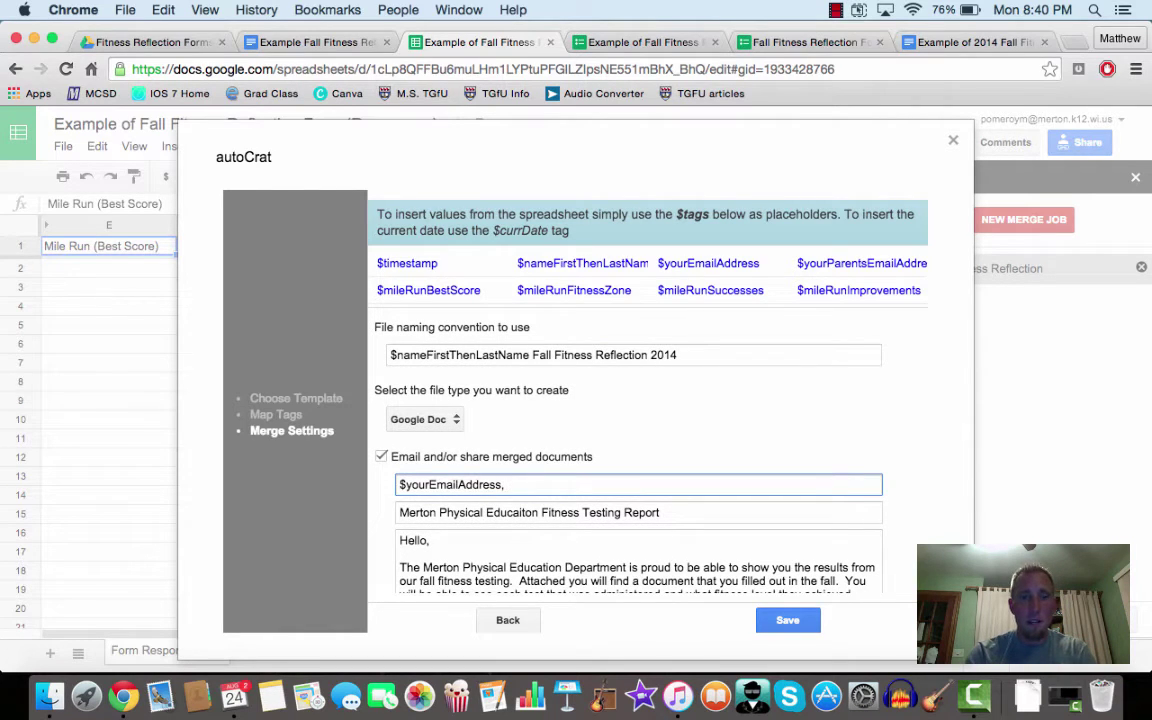
type(", $yourParentsEmailAddress")
scroll(575, 462, "down", 2)
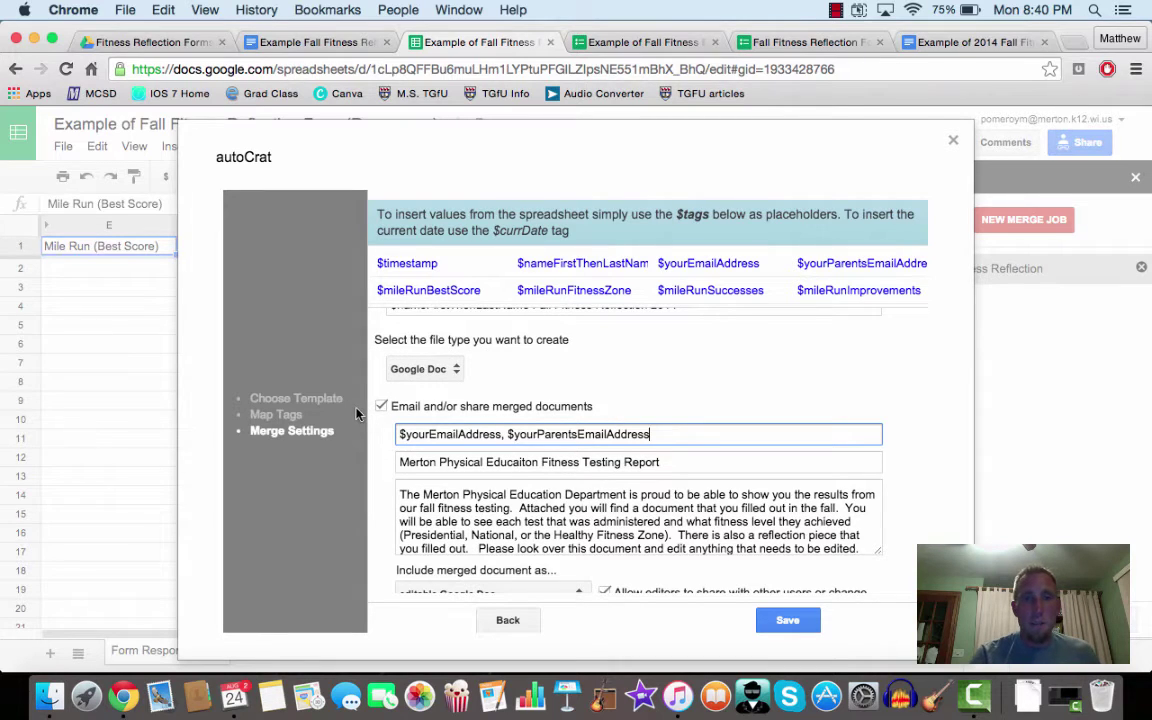
scroll(560, 432, "down", 1)
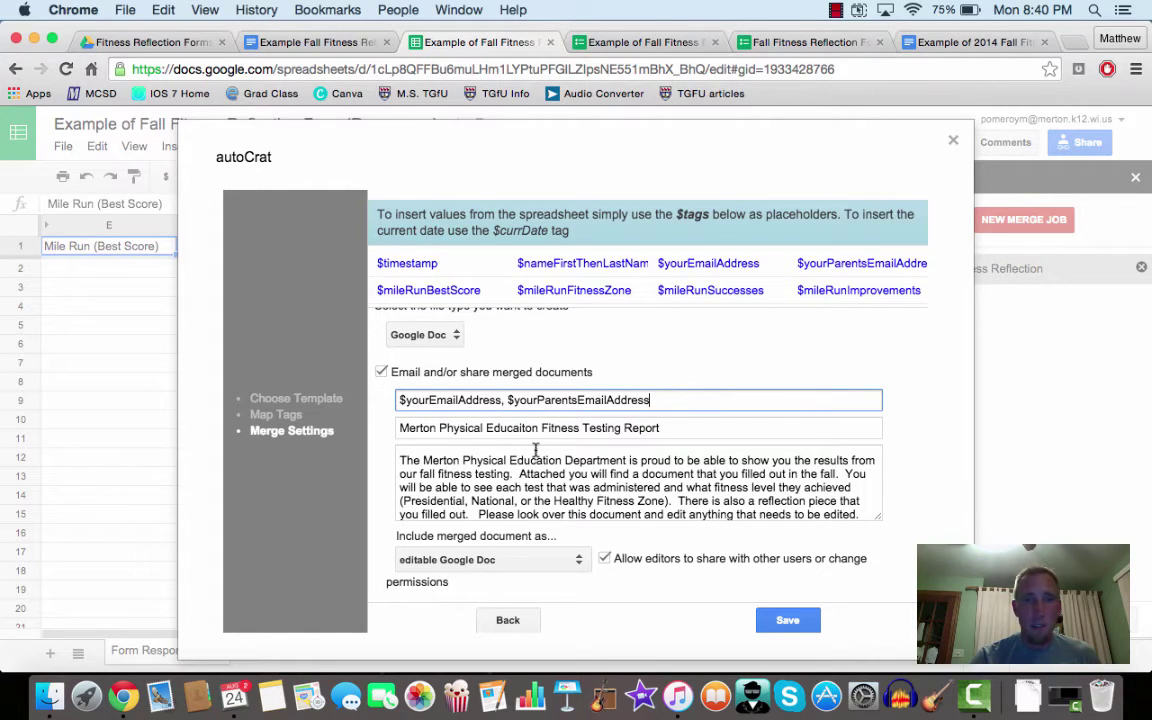
scroll(470, 455, "down", 3)
scroll(421, 453, "up", 1)
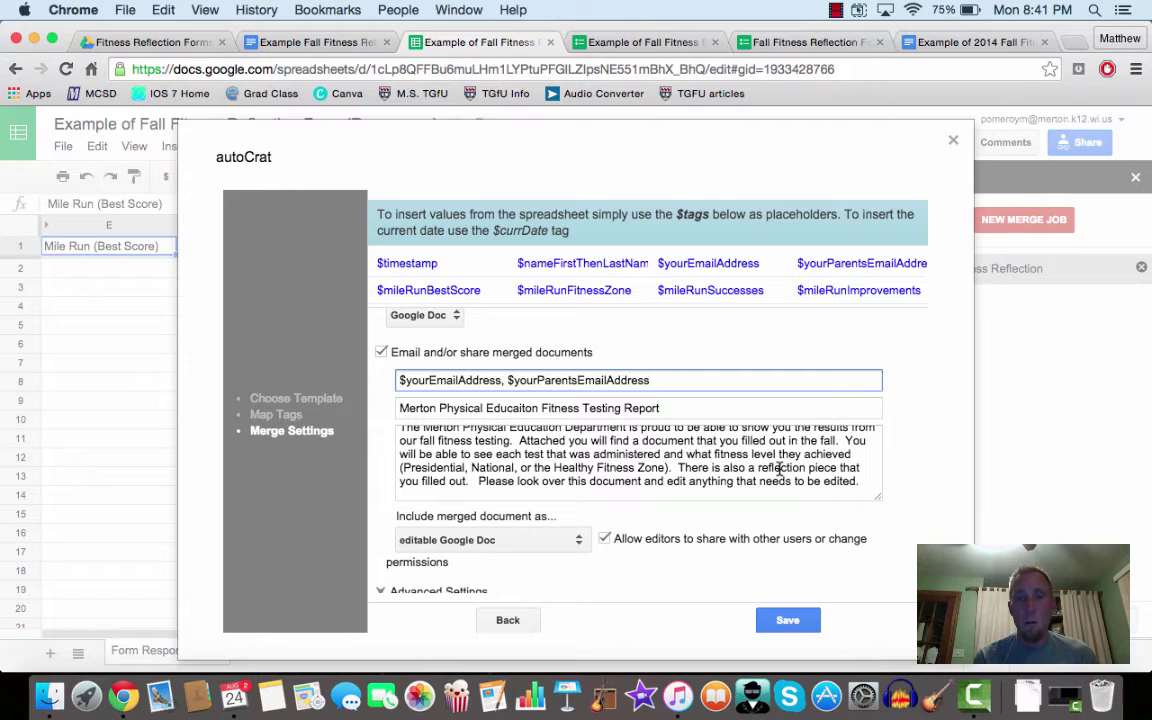
scroll(911, 500, "down", 1)
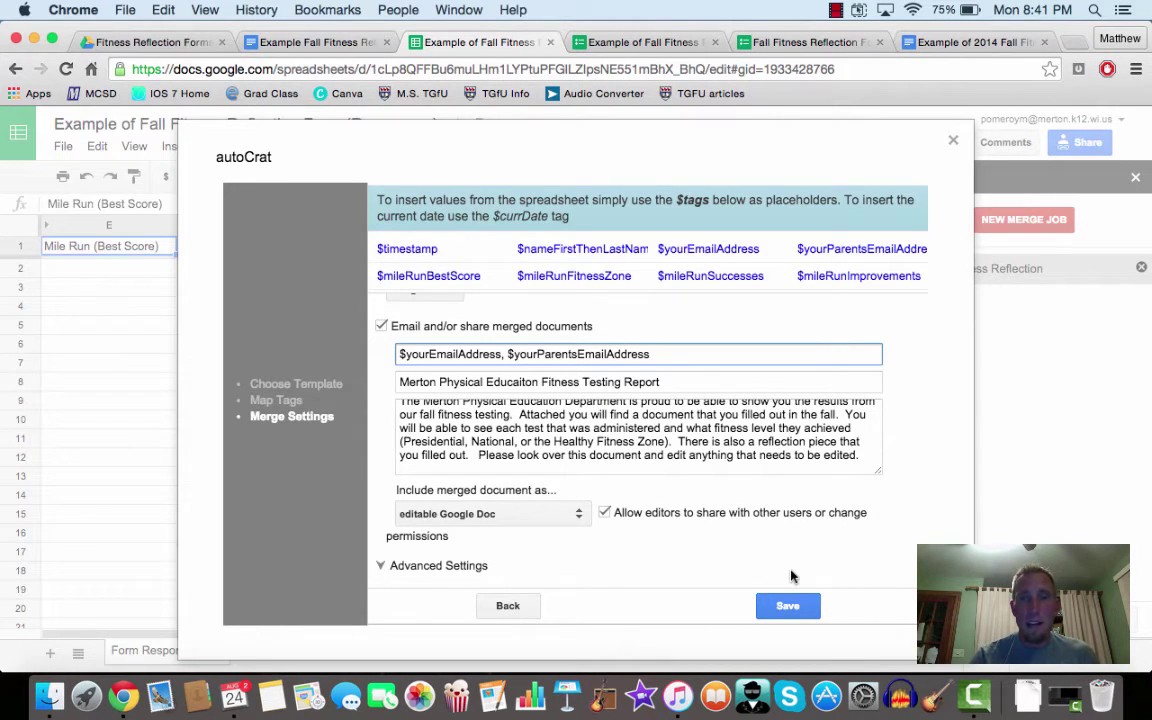
left_click(788, 605)
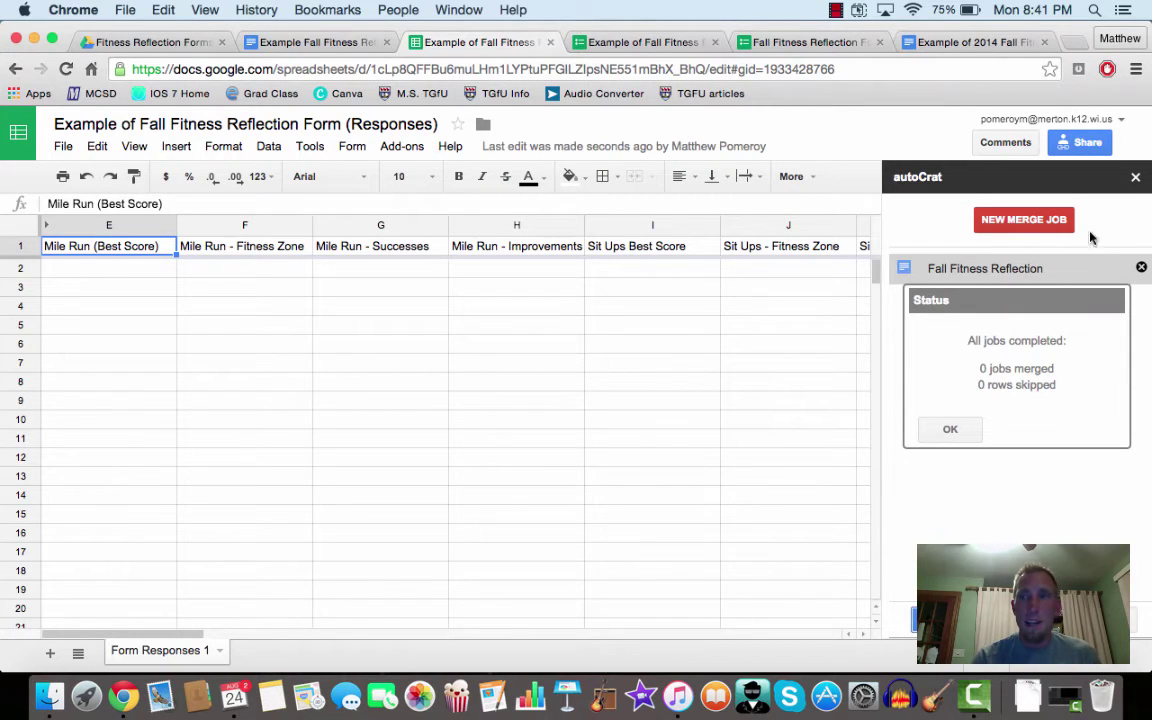
Step: Close the autoCrat sidebar
left_click(1135, 177)
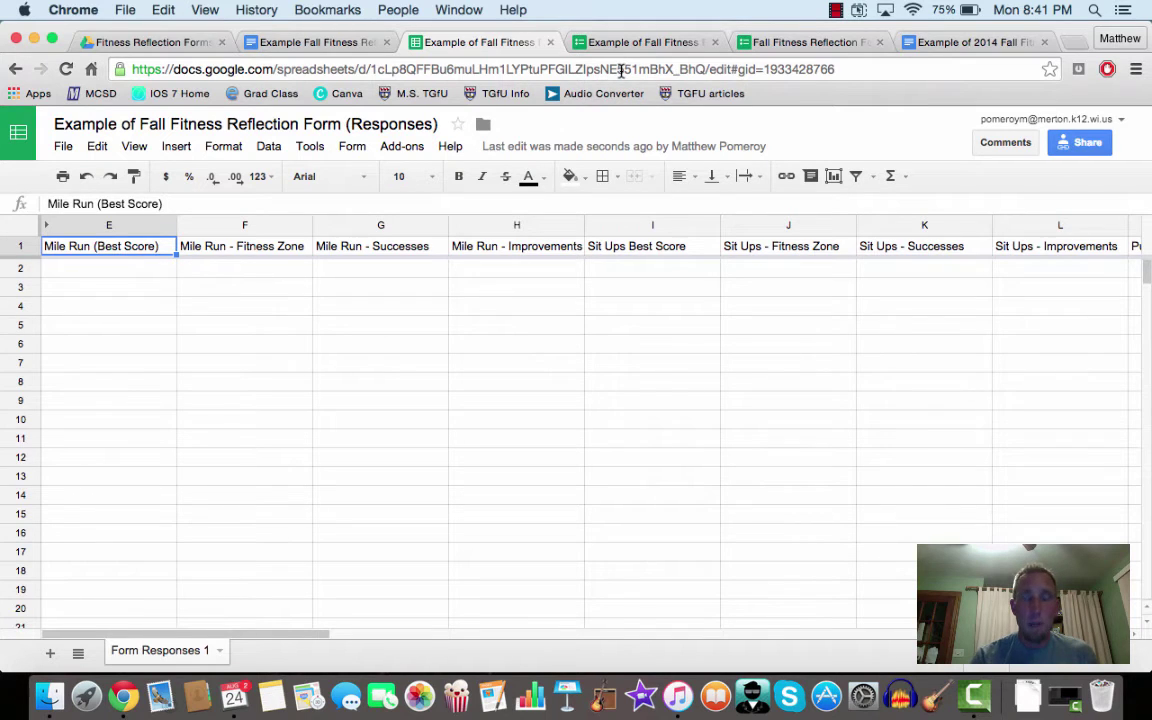
left_click(287, 43)
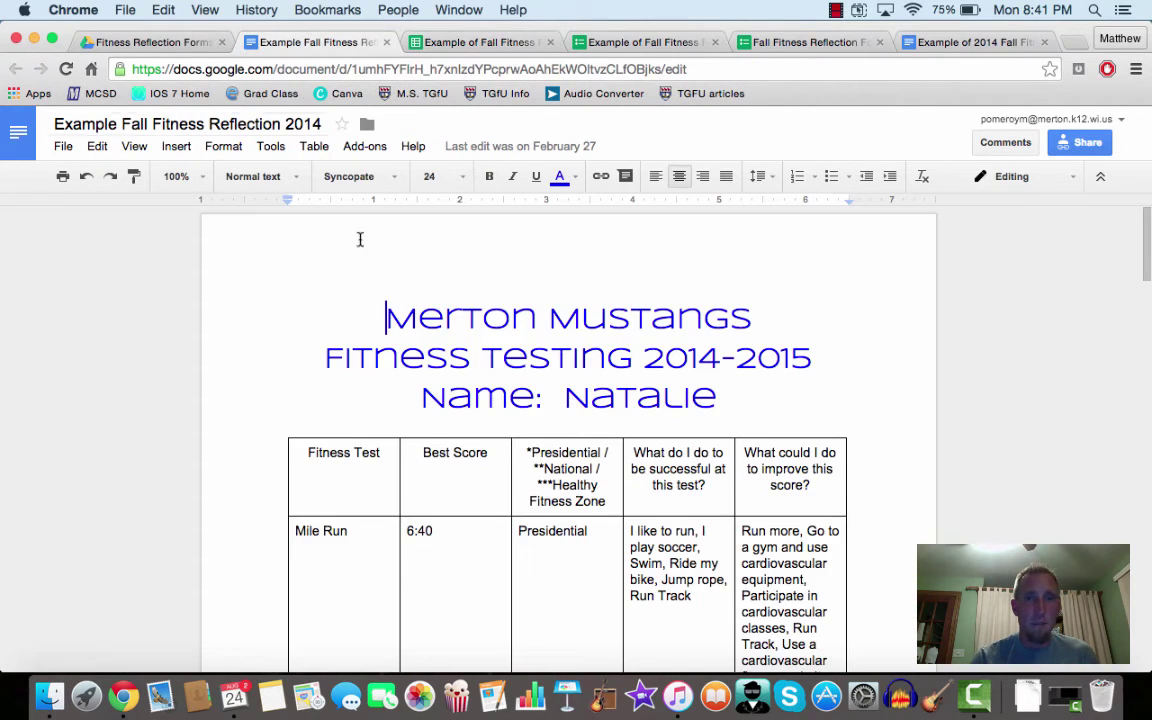
scroll(432, 442, "down", 2)
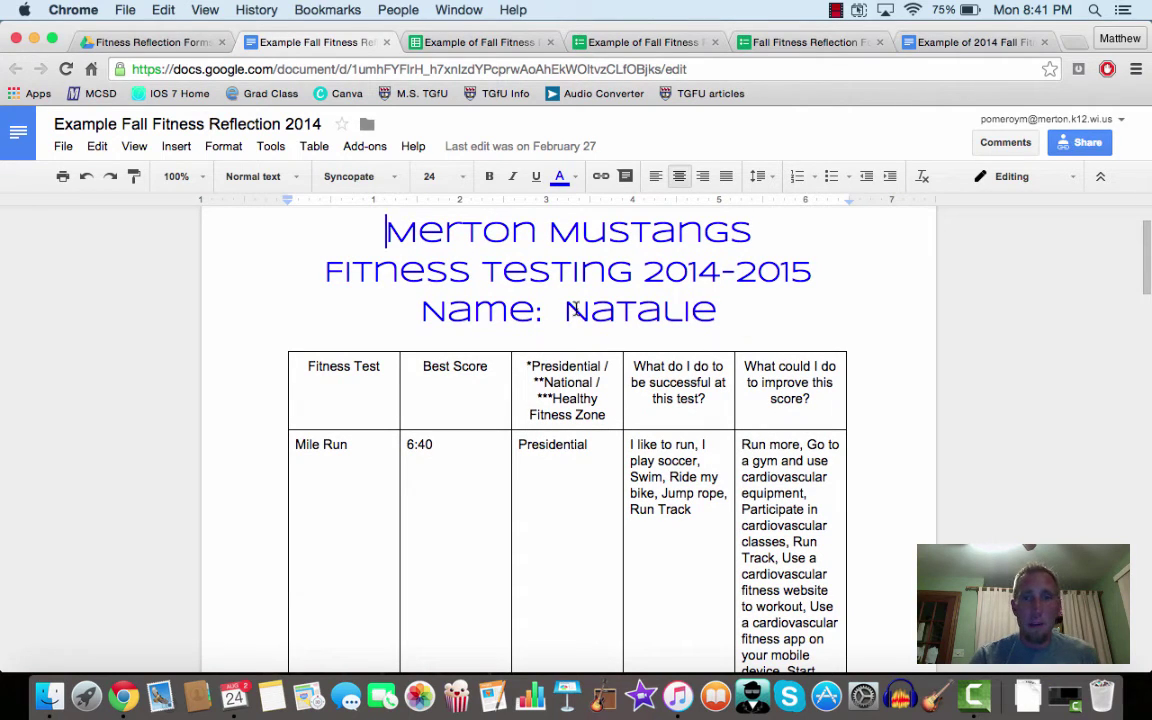
scroll(733, 304, "down", 1)
scroll(700, 302, "down", 2)
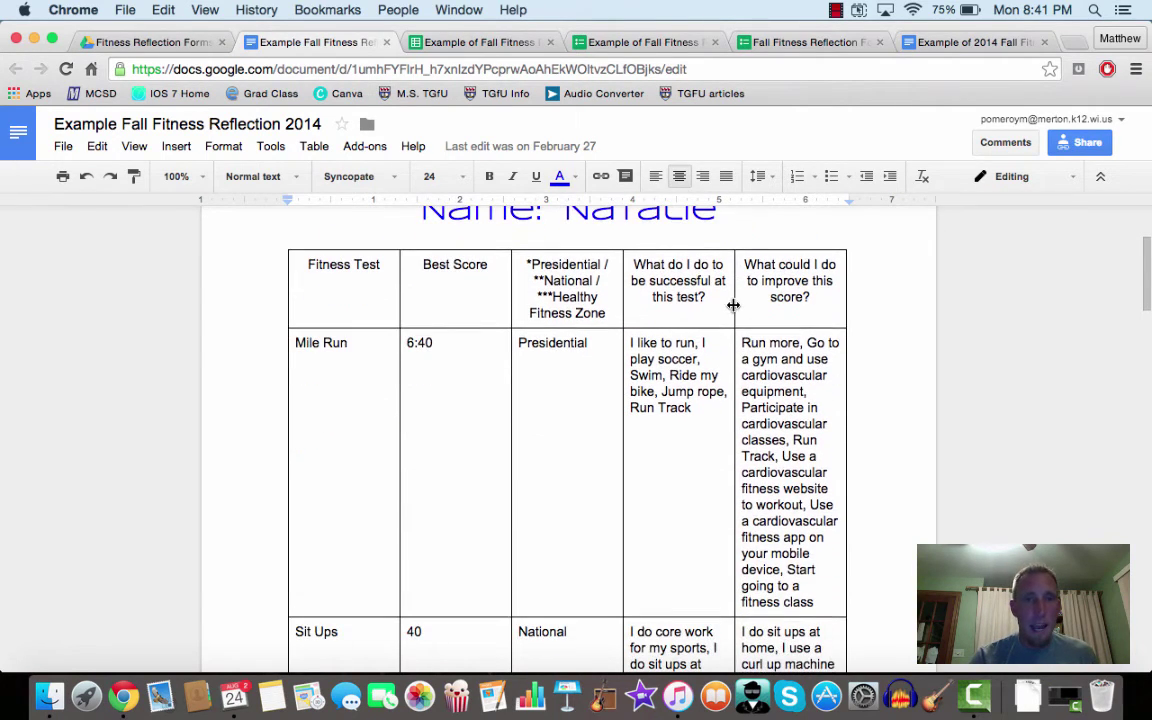
scroll(700, 400, "down", 1)
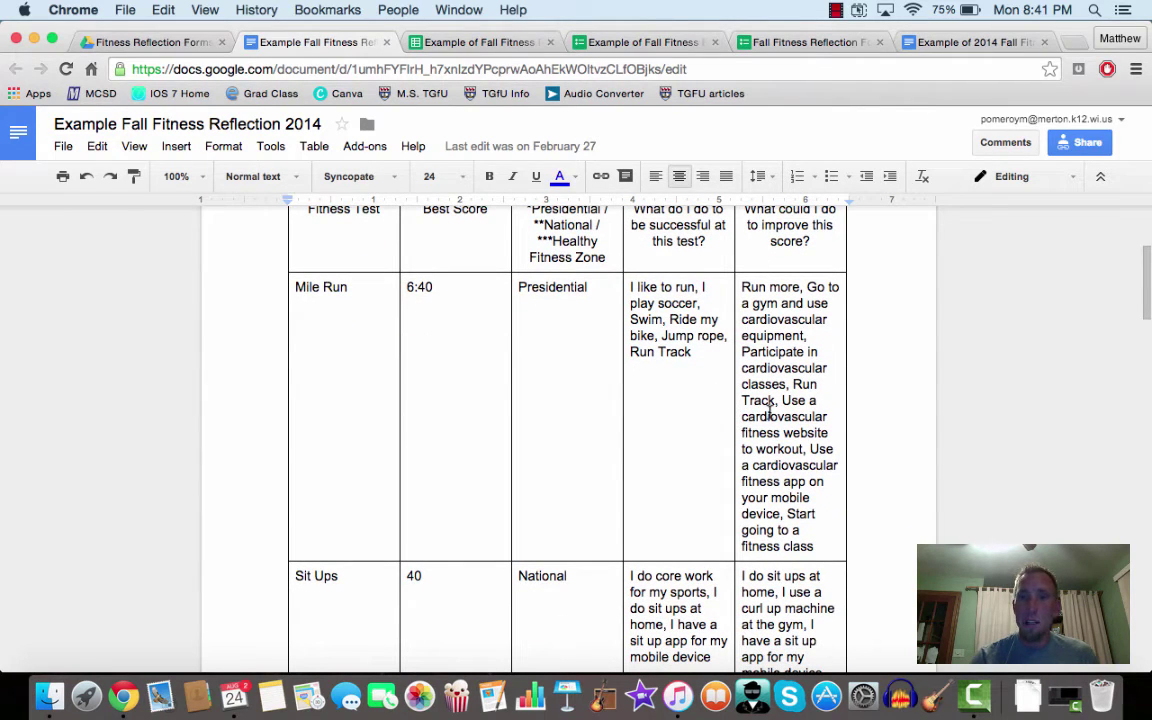
scroll(770, 418, "down", 4)
scroll(770, 418, "down", 1)
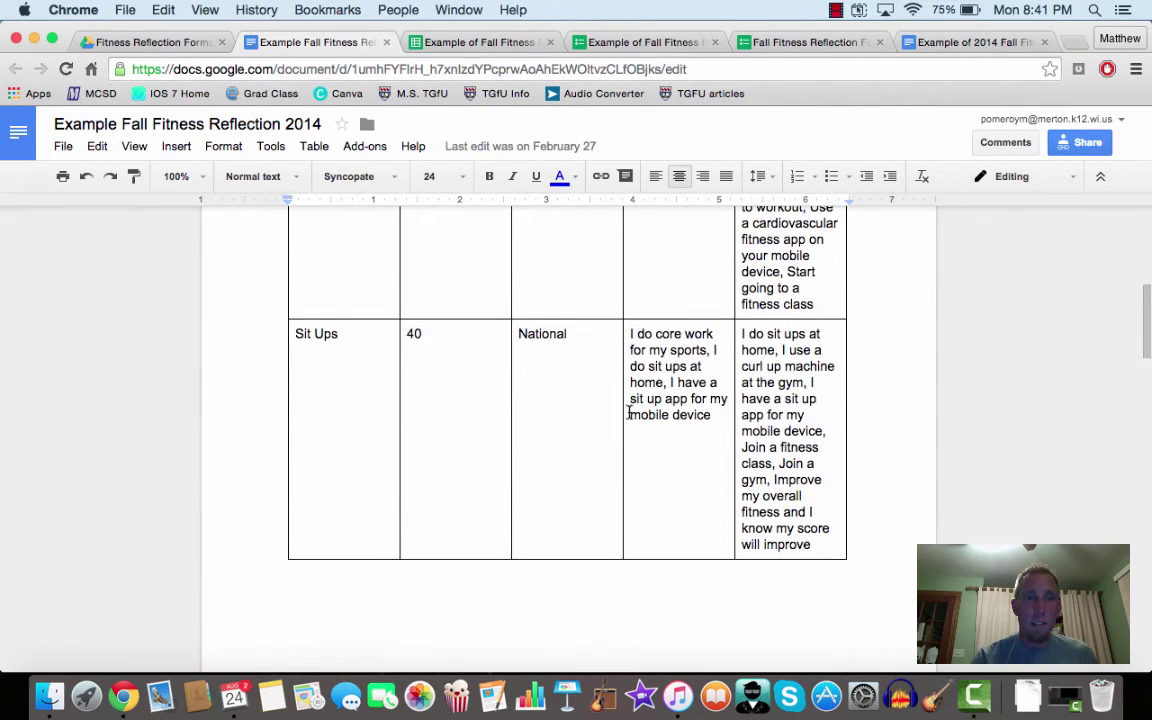
scroll(728, 423, "down", 1)
scroll(728, 423, "down", 15)
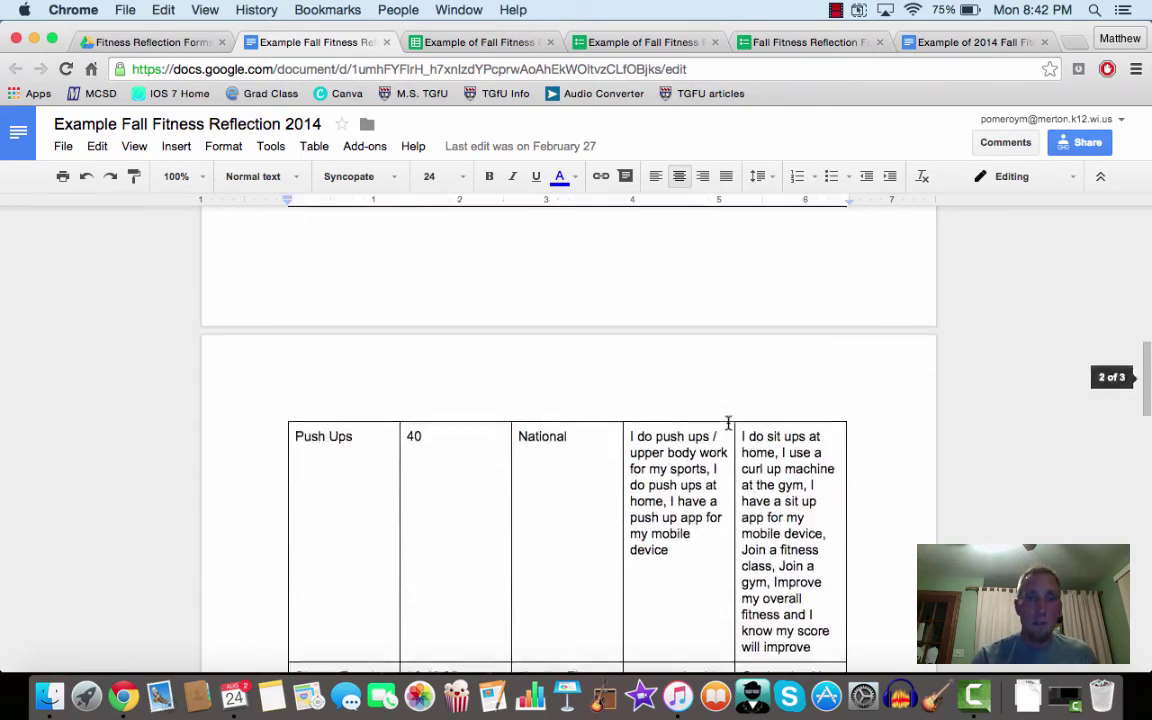
scroll(728, 423, "down", 10)
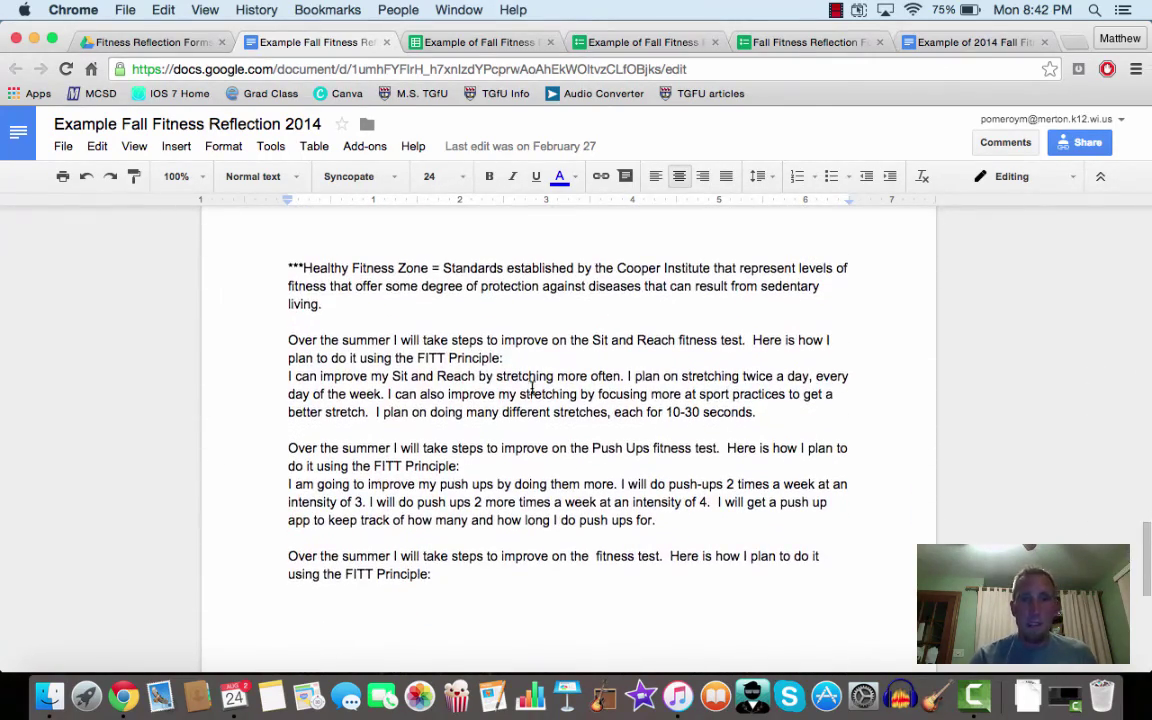
scroll(374, 584, "down", 1)
scroll(374, 584, "down", 1)
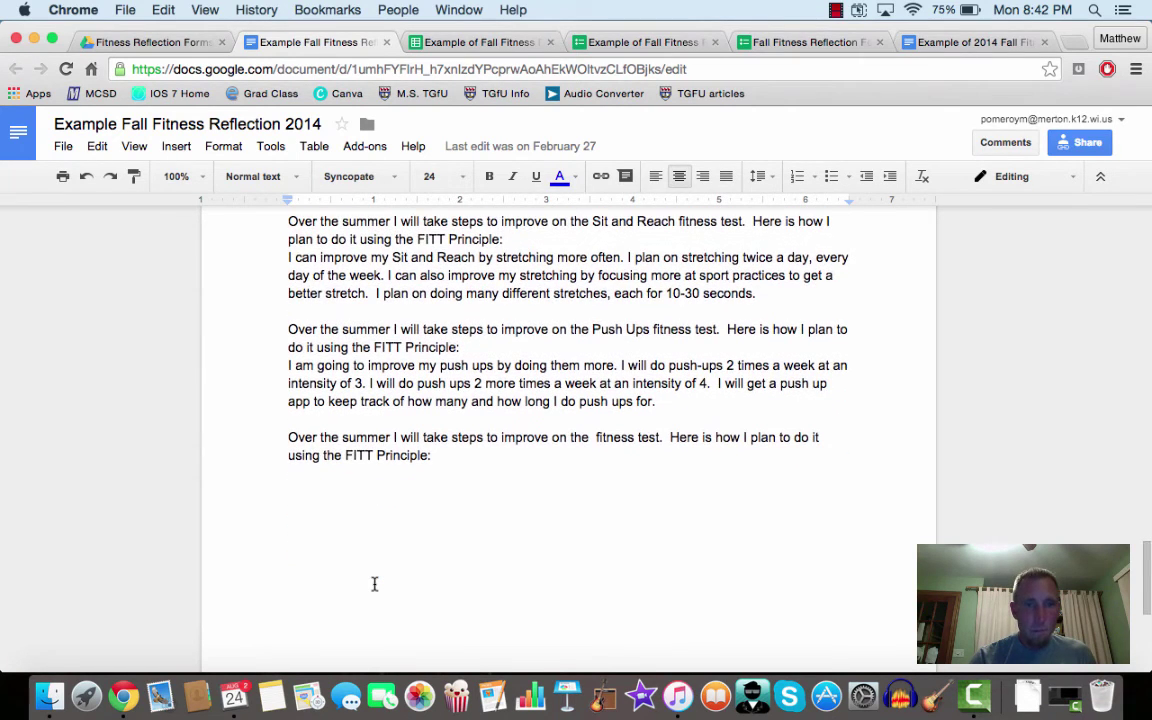
scroll(355, 552, "up", 3)
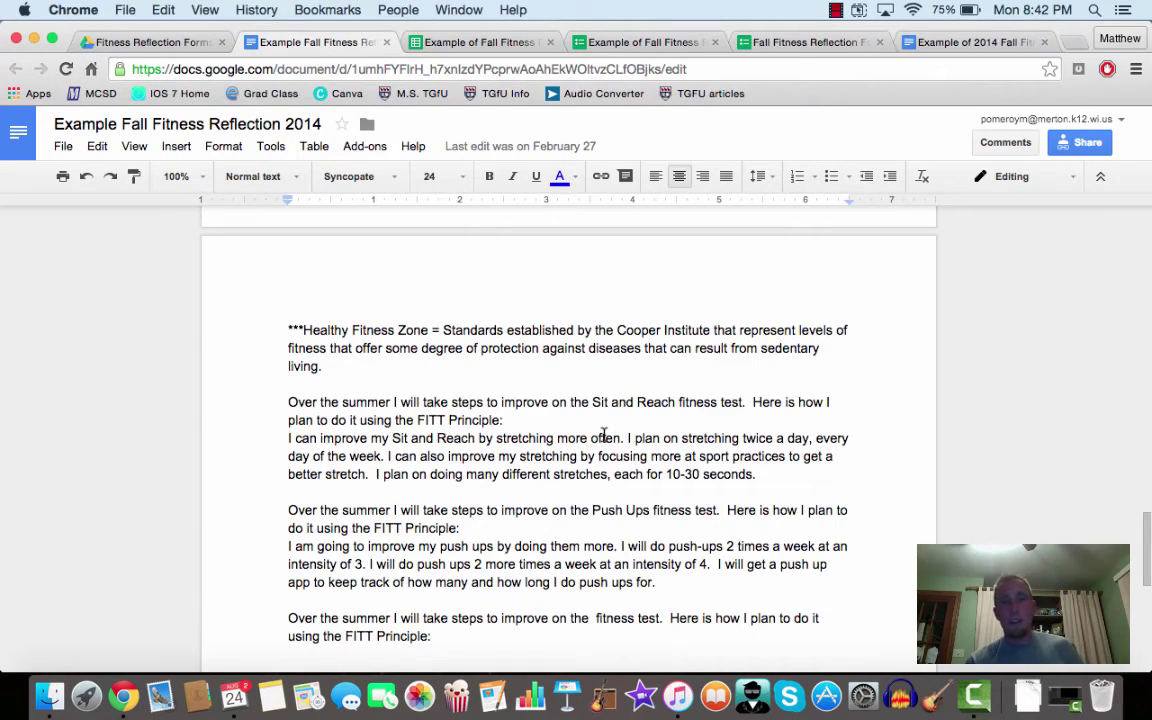
scroll(604, 435, "up", 20)
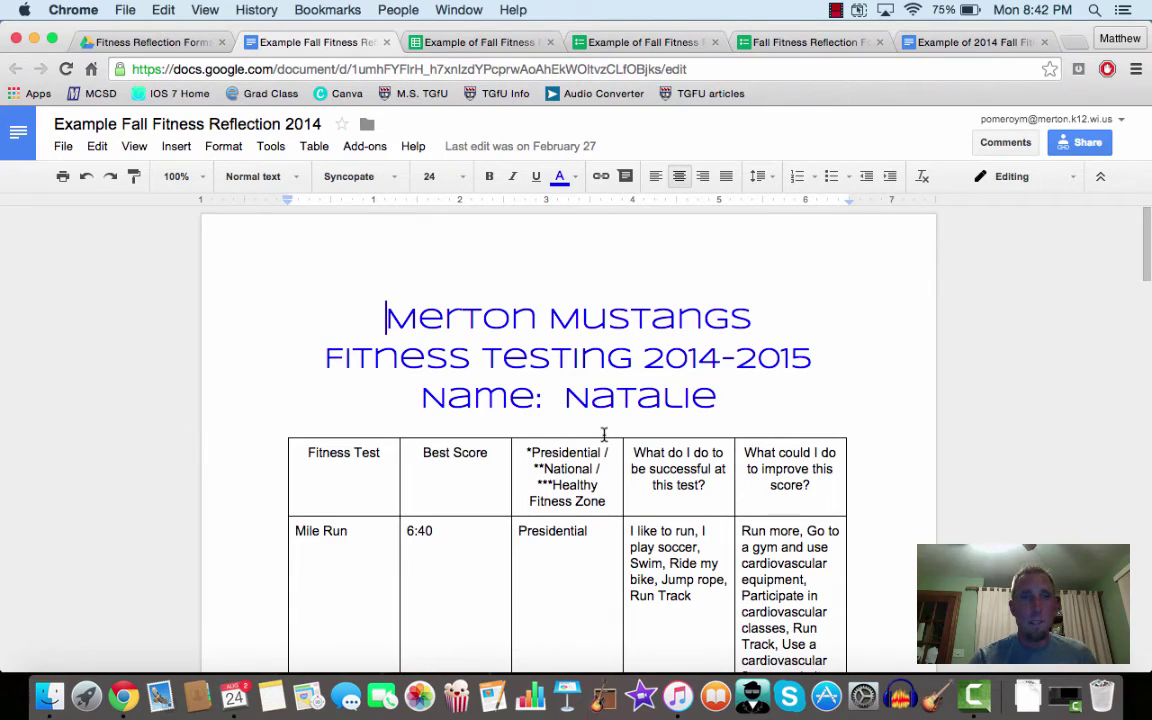
scroll(604, 435, "down", 15)
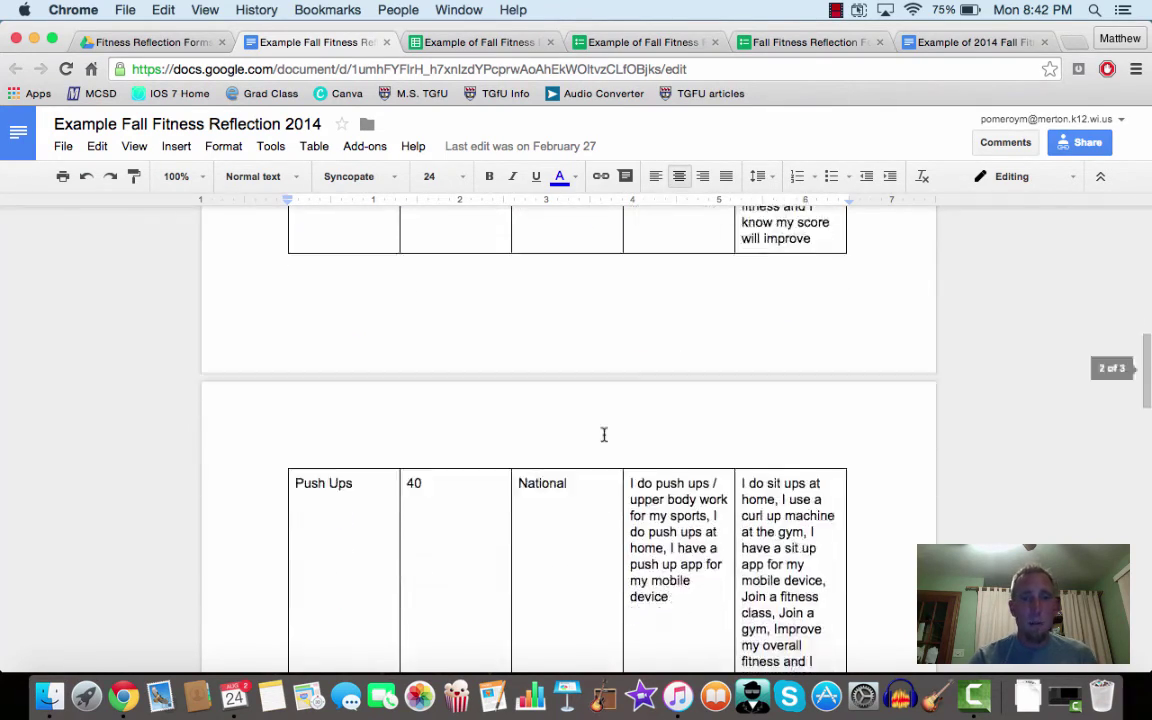
scroll(604, 435, "down", 10)
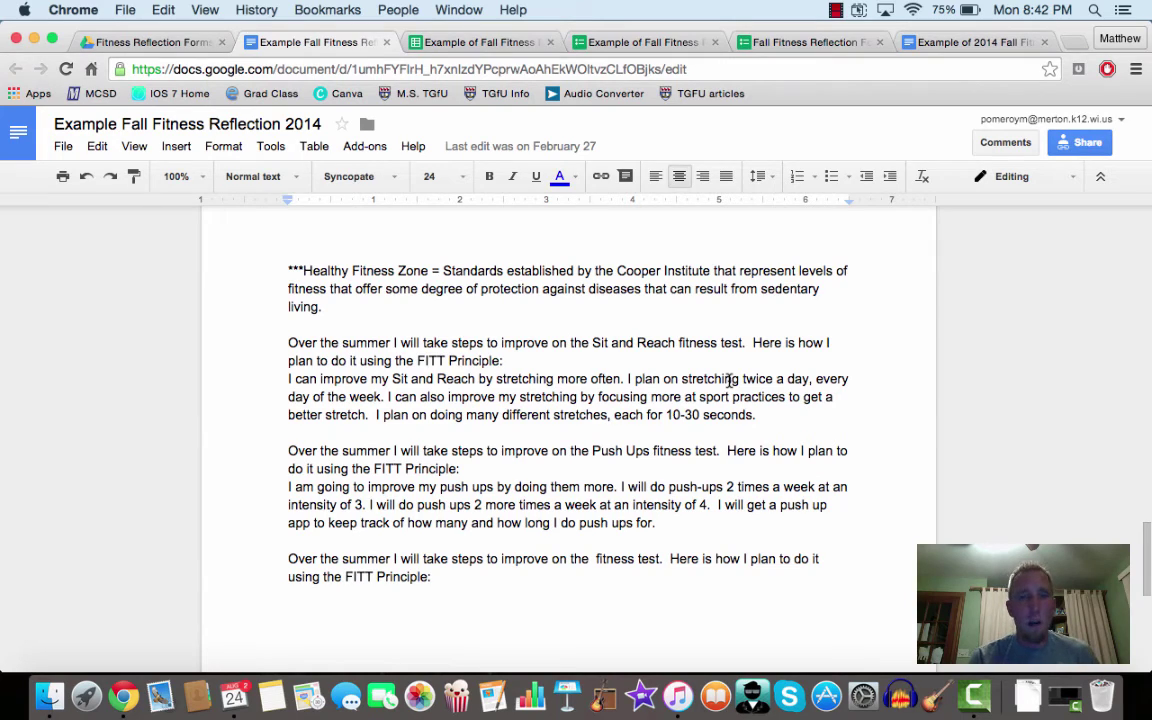
scroll(730, 380, "up", 20)
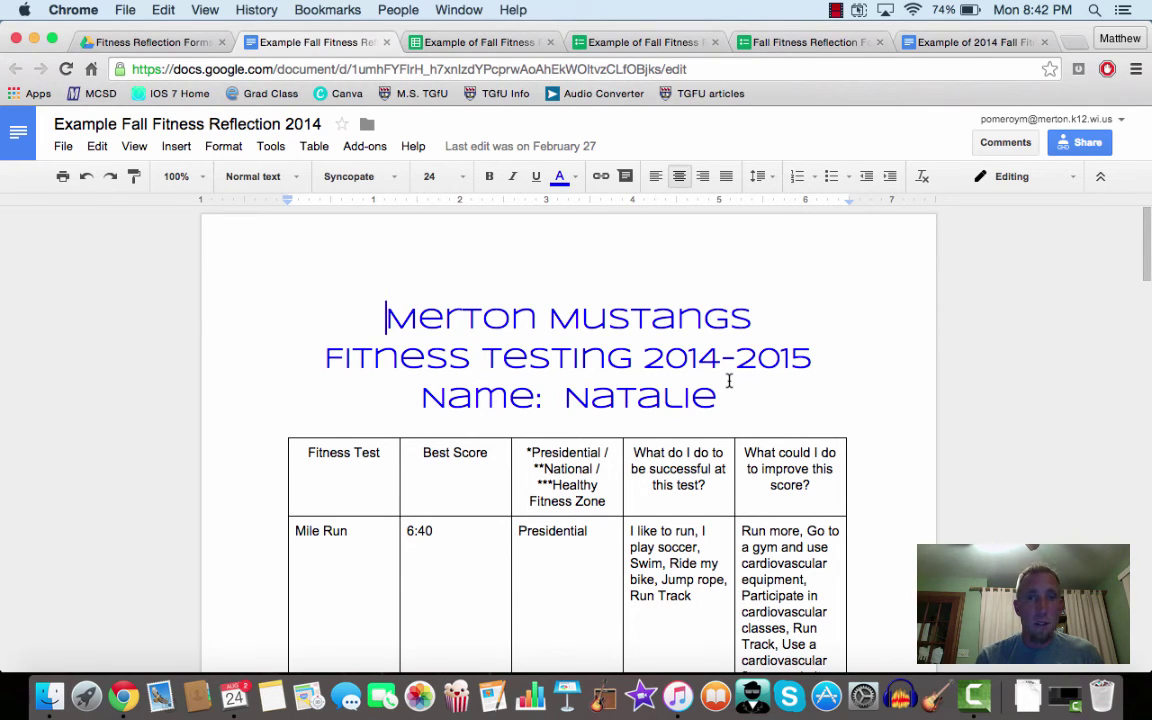
Step: Go from the Fitness Reflection Forms folder up to the Shared Files folder
left_click(150, 42)
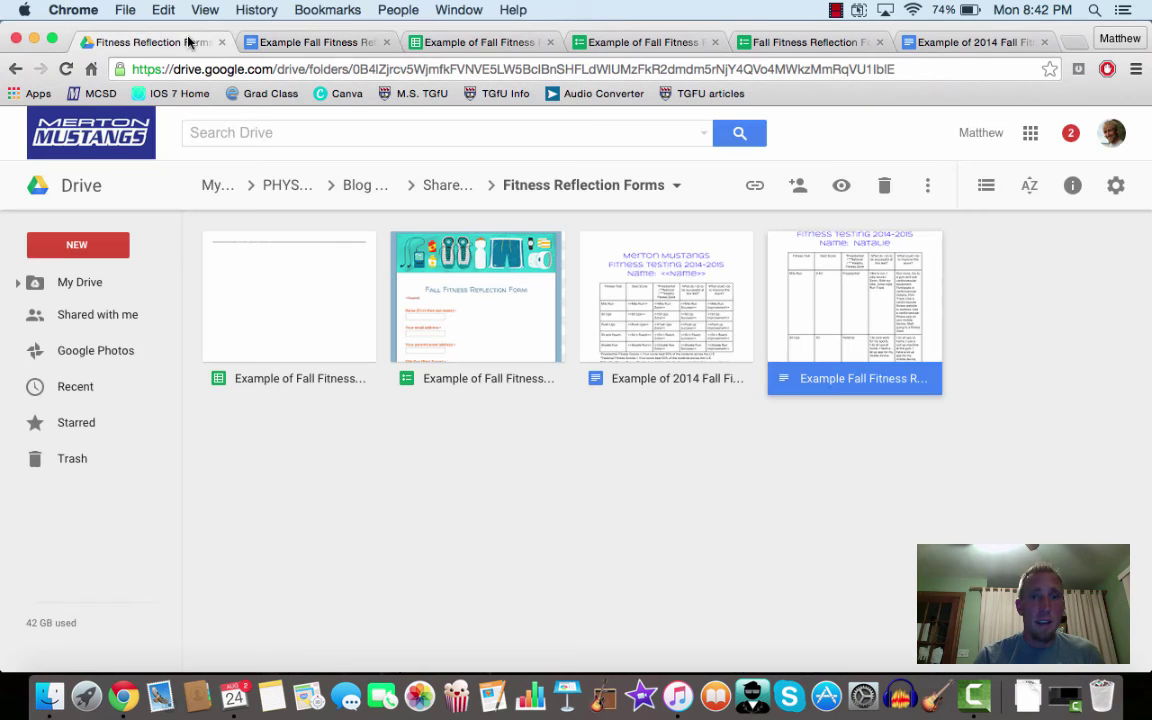
left_click(422, 188)
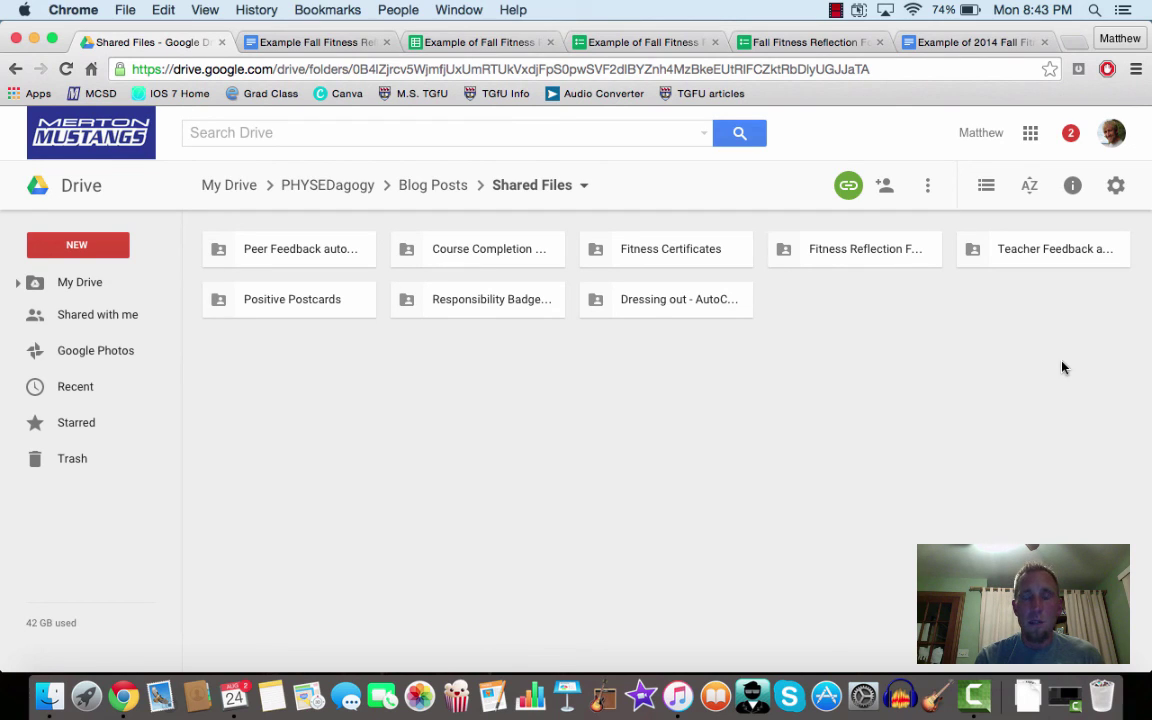
left_click(836, 11)
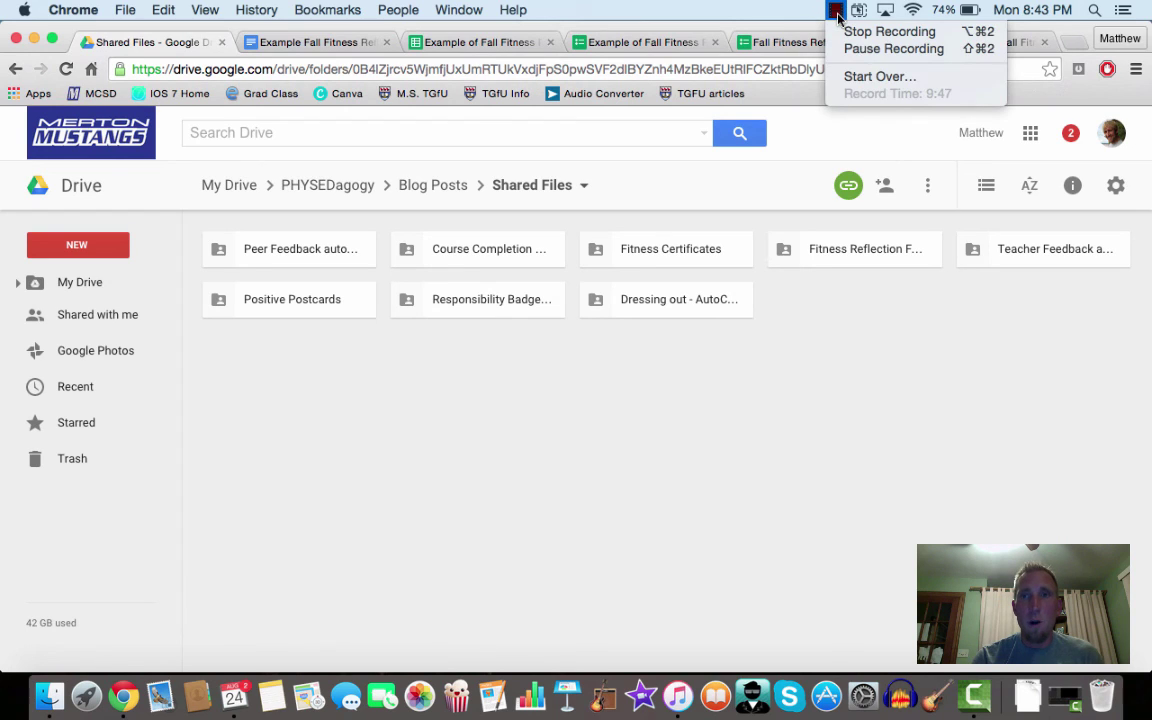